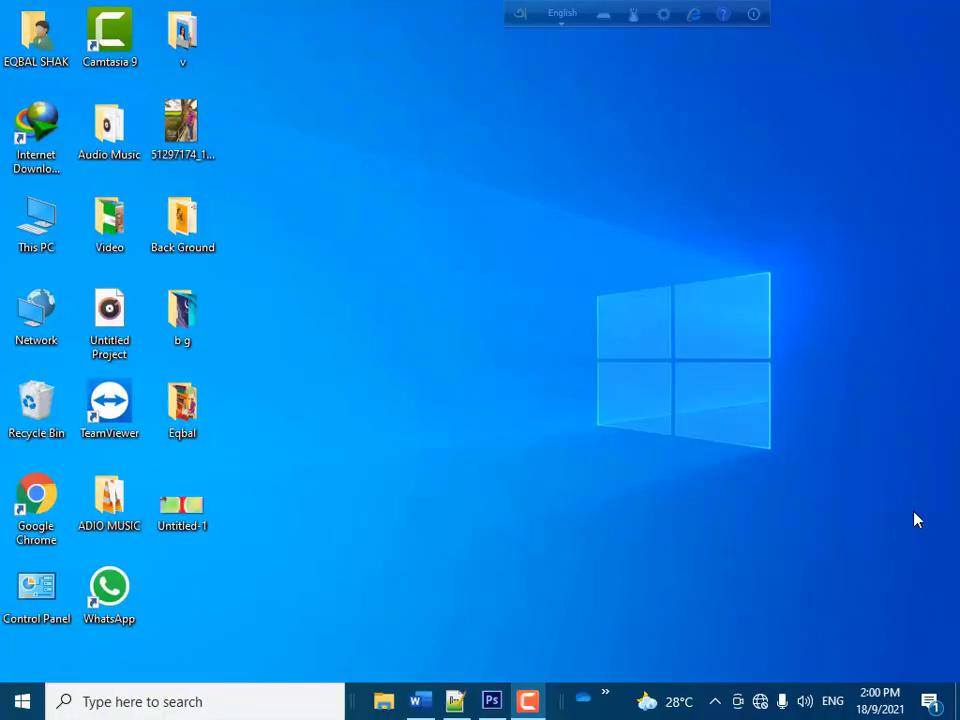
Restore Photoshop and create a new white 700 × 300 pixel document, Untitled-1.
click(490, 703)
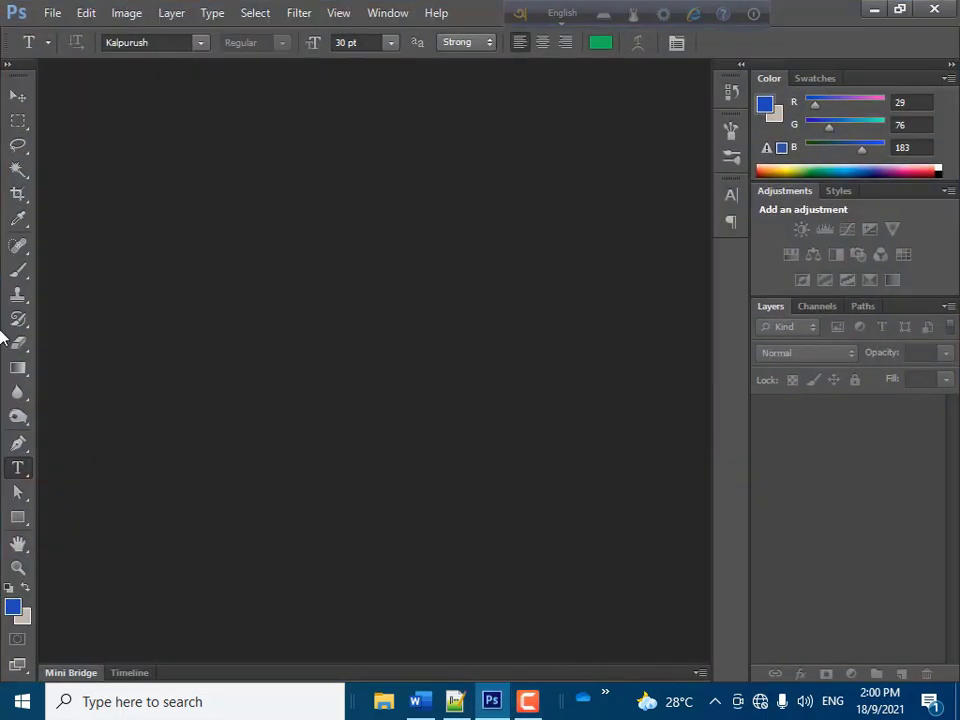
click(47, 14)
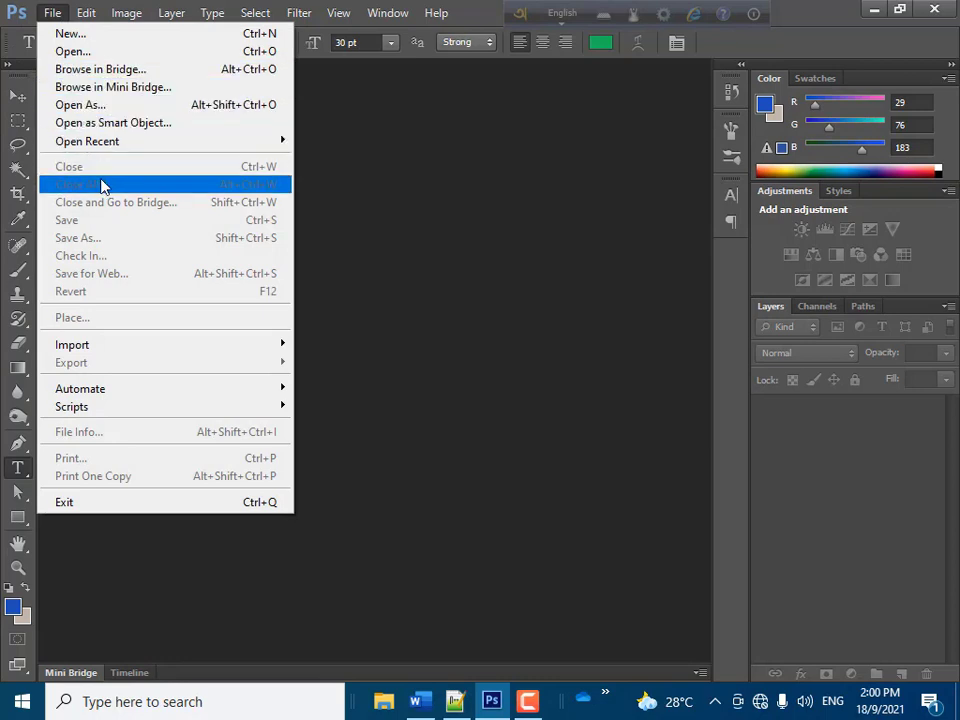
click(55, 33)
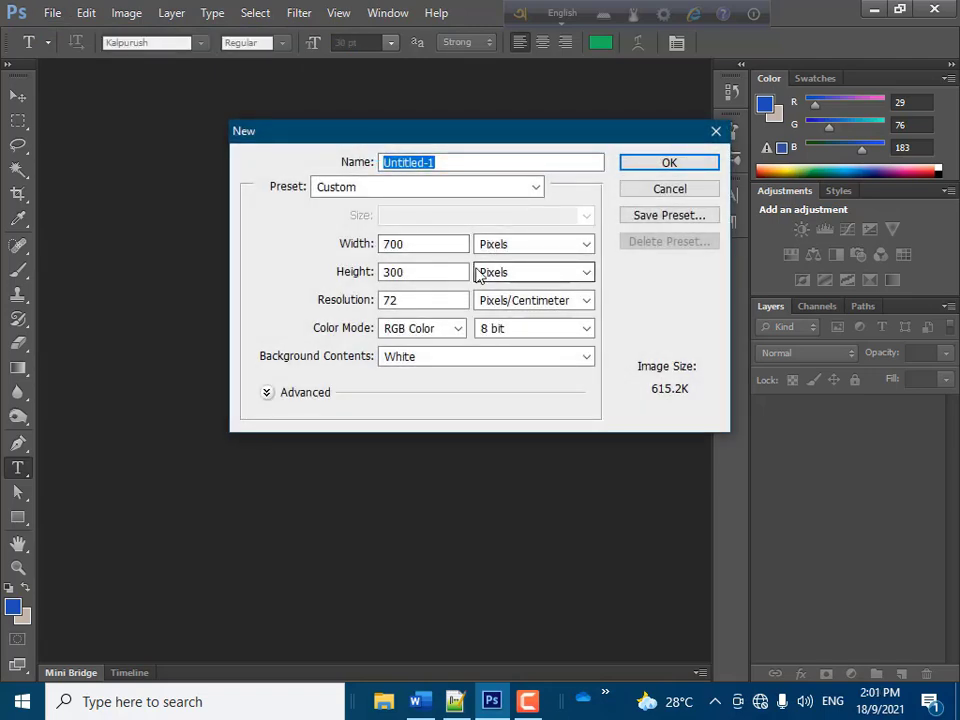
click(650, 163)
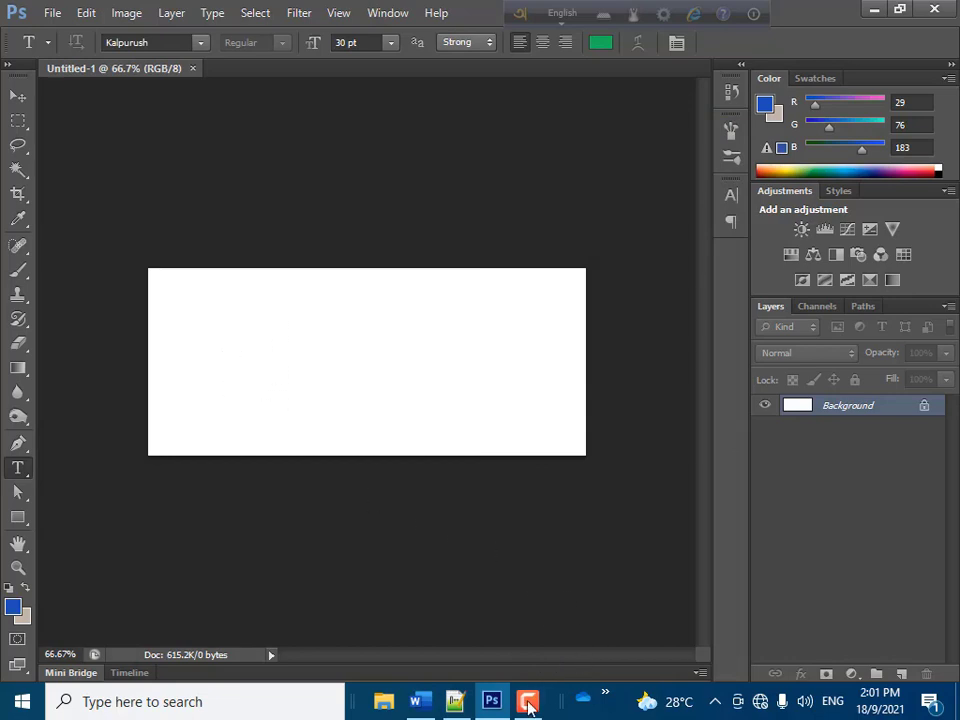
Copy the Bengali word স্বাধীনতা from the Word document, then minimise Word.
click(424, 704)
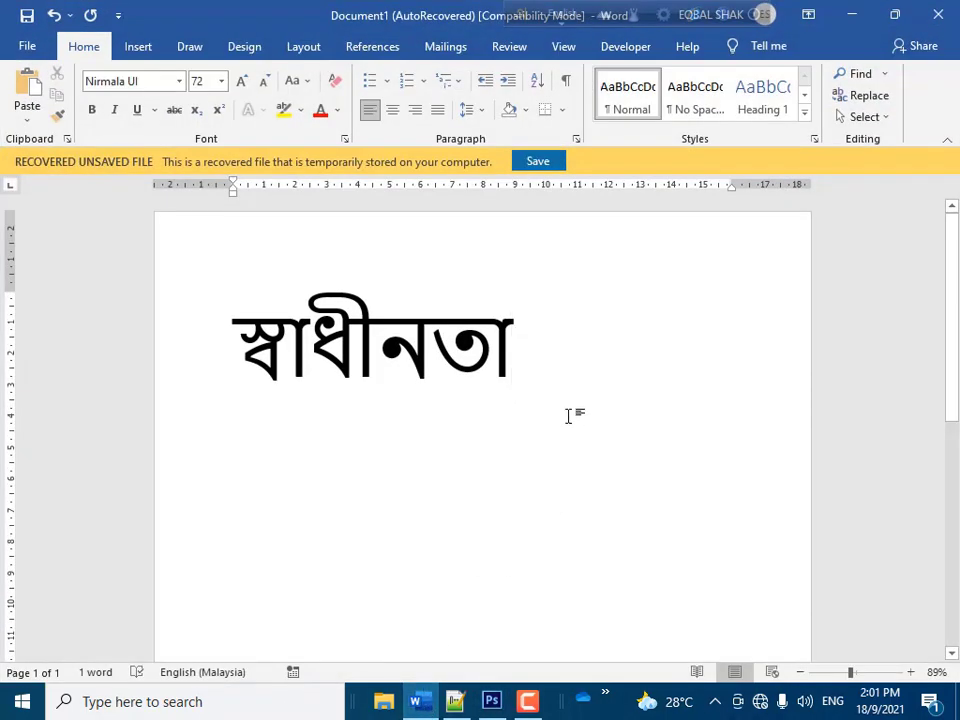
drag(565, 357, 231, 340)
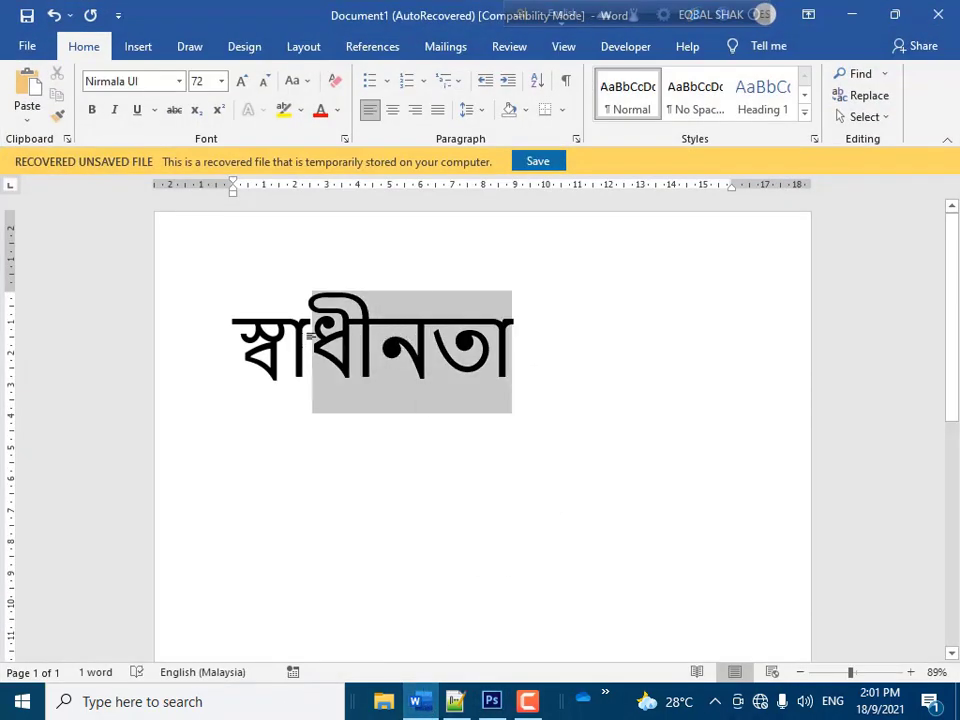
right_click(312, 342)
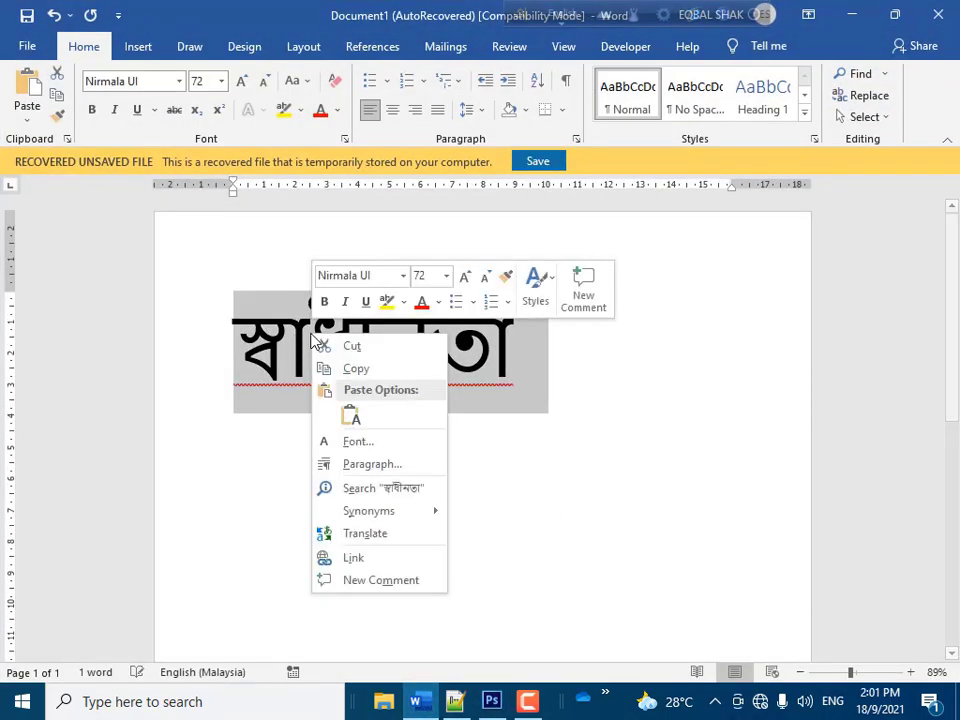
click(383, 369)
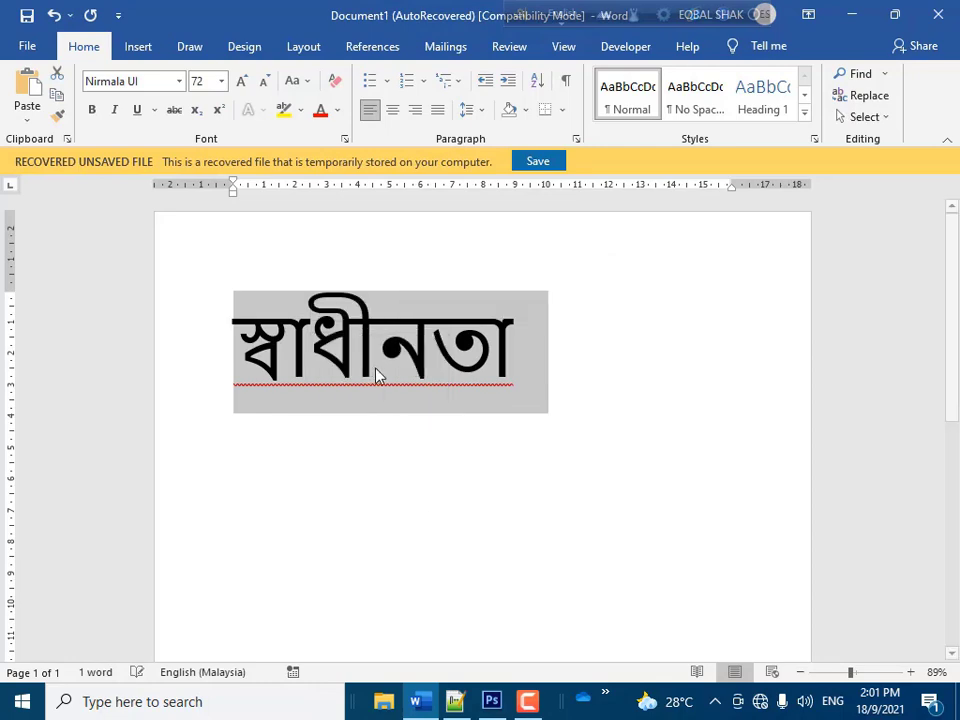
click(852, 14)
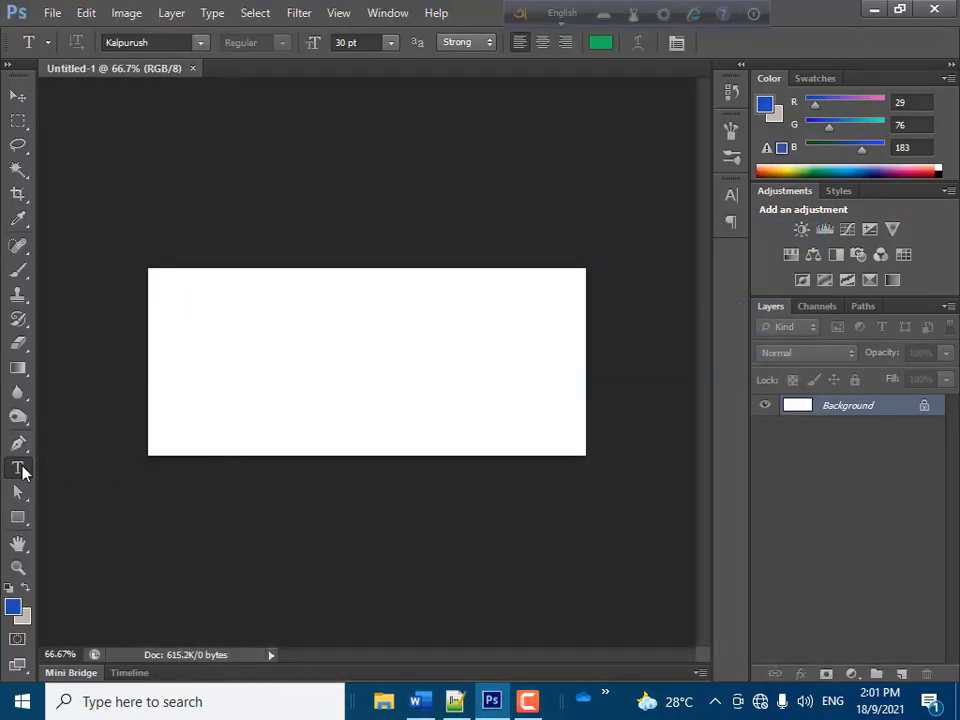
Paste স্বাধীনতা near the top of the canvas as a committed green text layer.
click(229, 324)
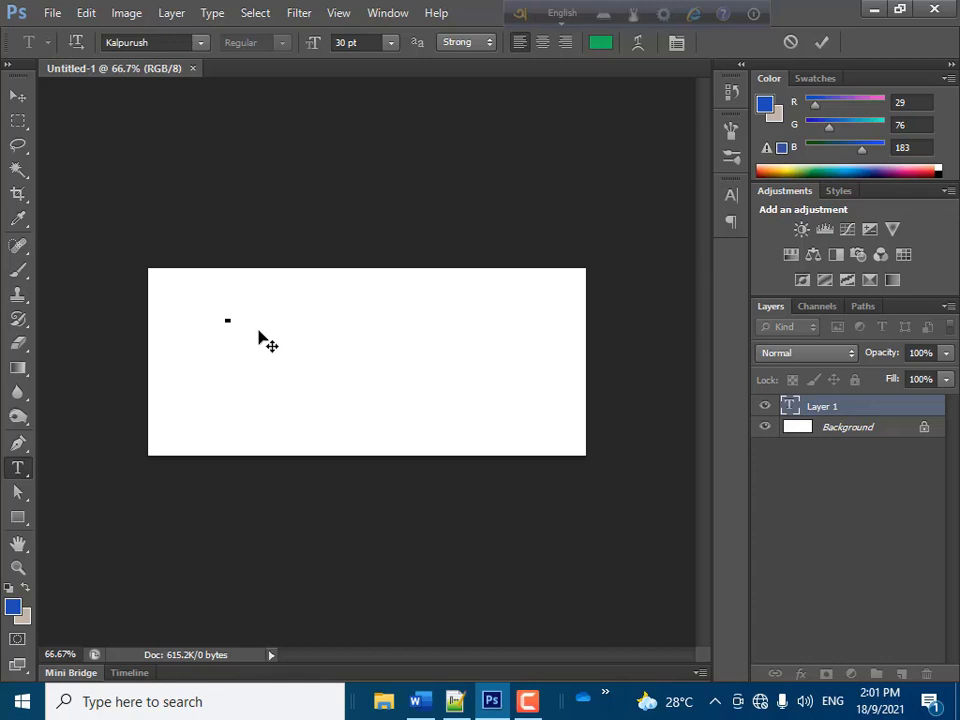
key(ctrl+v)
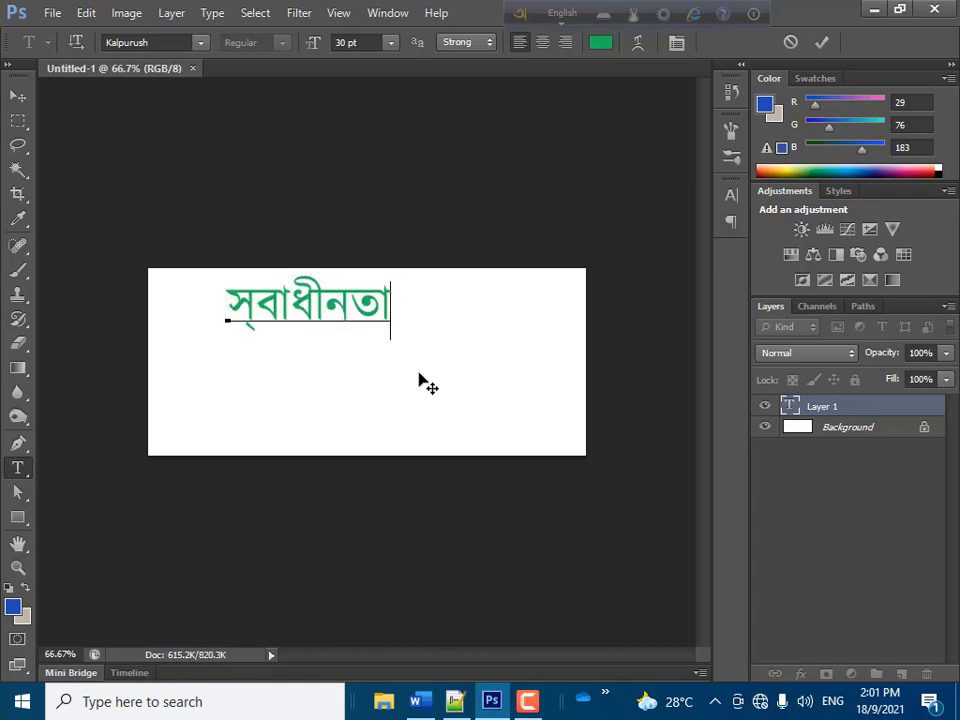
click(819, 43)
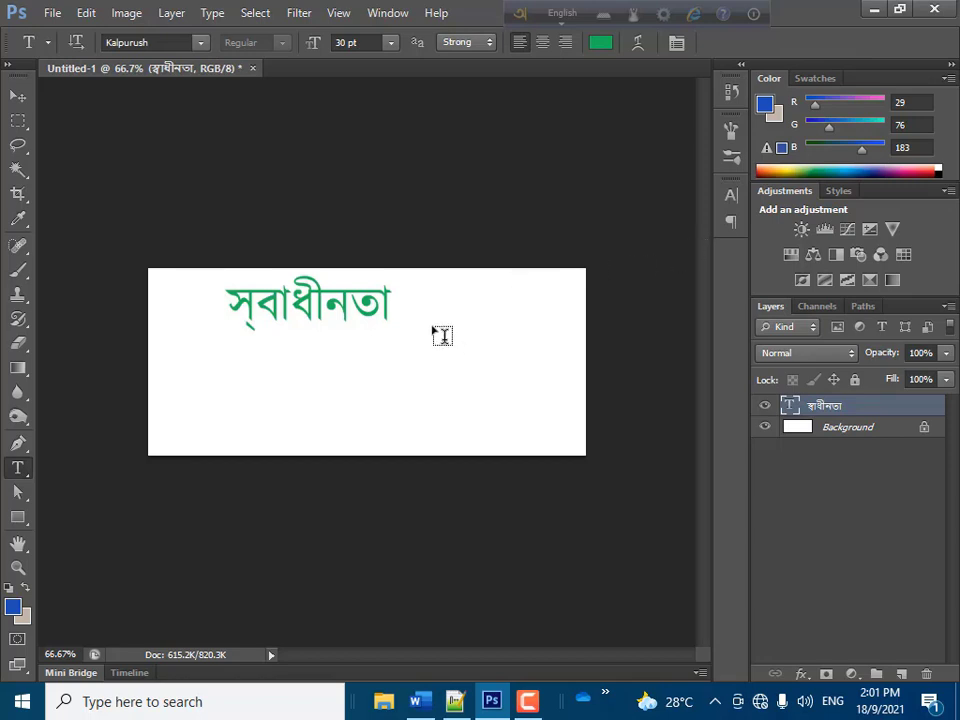
click(455, 702)
Copy the Bengali word on line 7 in Notepad++, then minimise Photoshop and Notepad++.
click(446, 495)
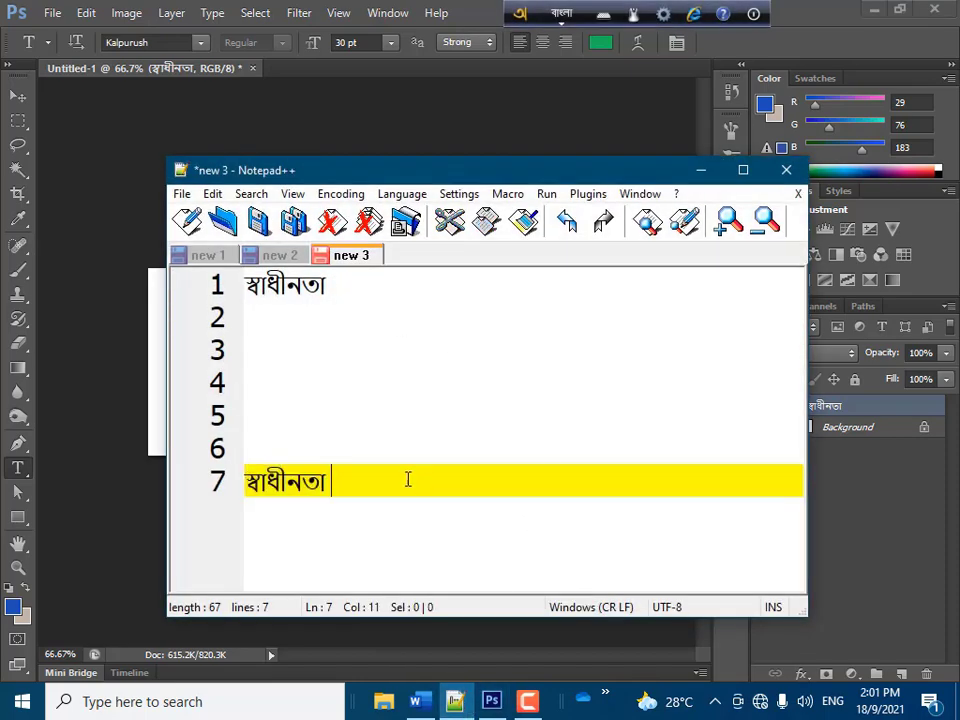
drag(407, 480, 244, 474)
right_click(276, 481)
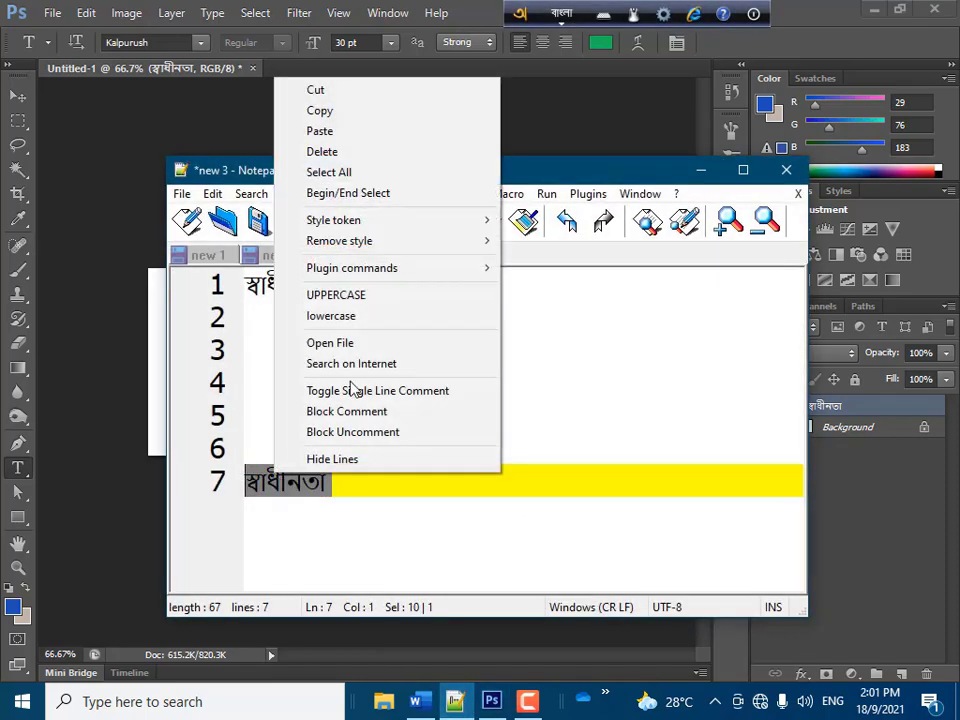
click(324, 112)
click(882, 9)
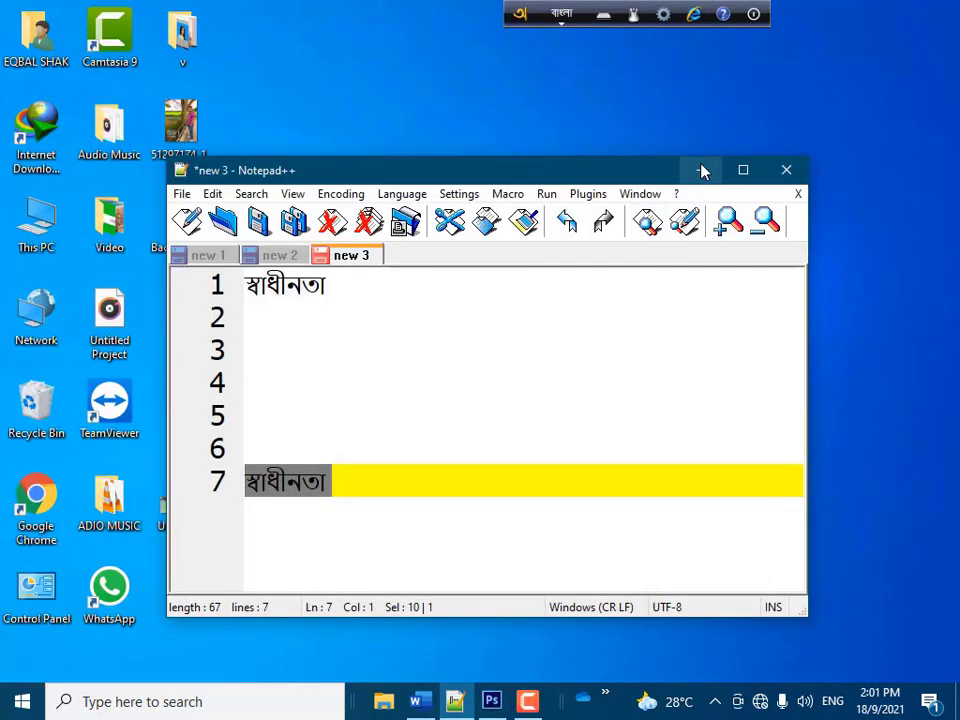
click(703, 171)
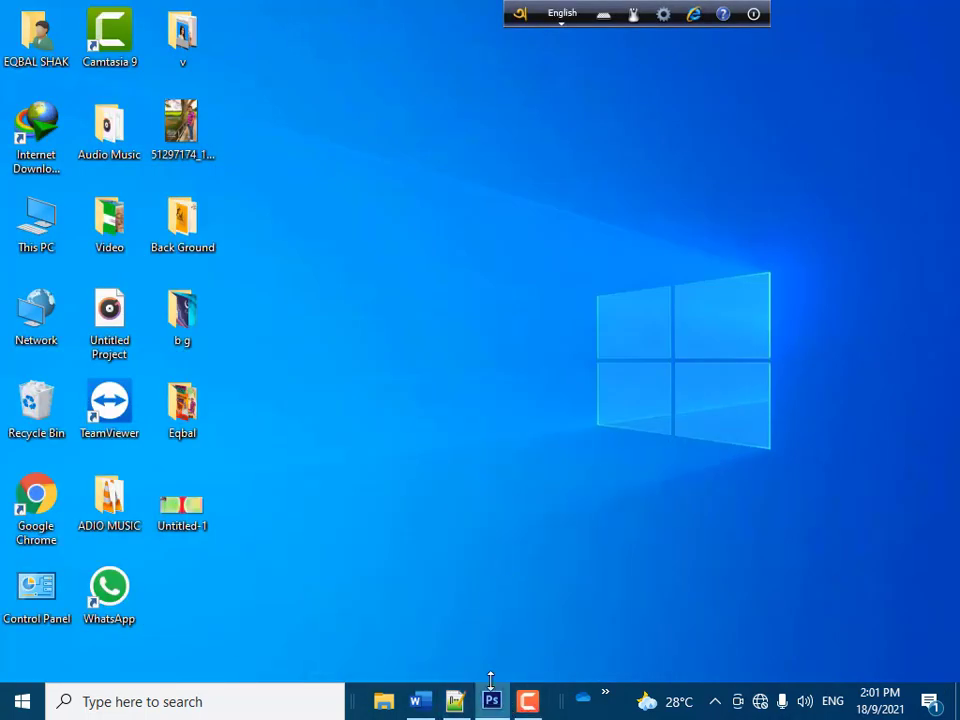
Paste a second green স্বাধীনতা as a new text layer below the first.
click(491, 698)
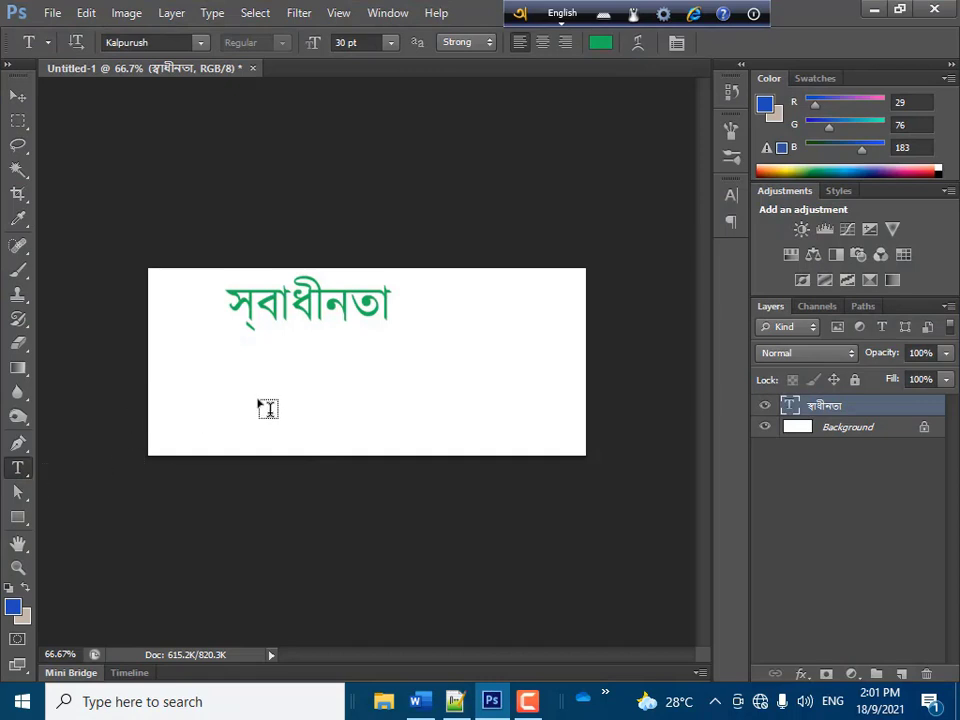
click(245, 381)
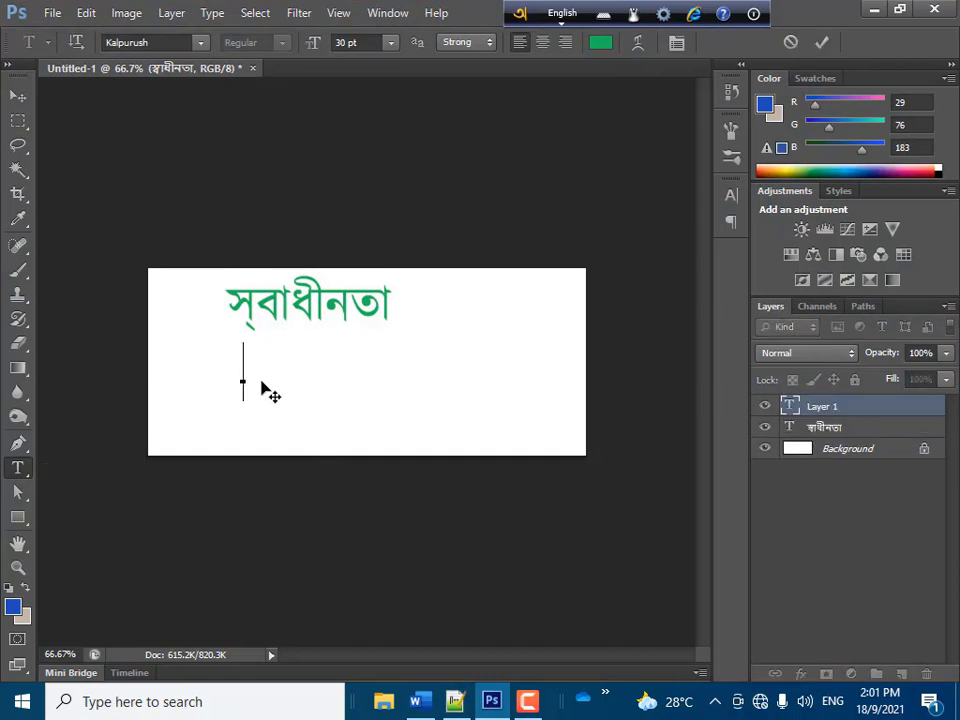
key(ctrl+v)
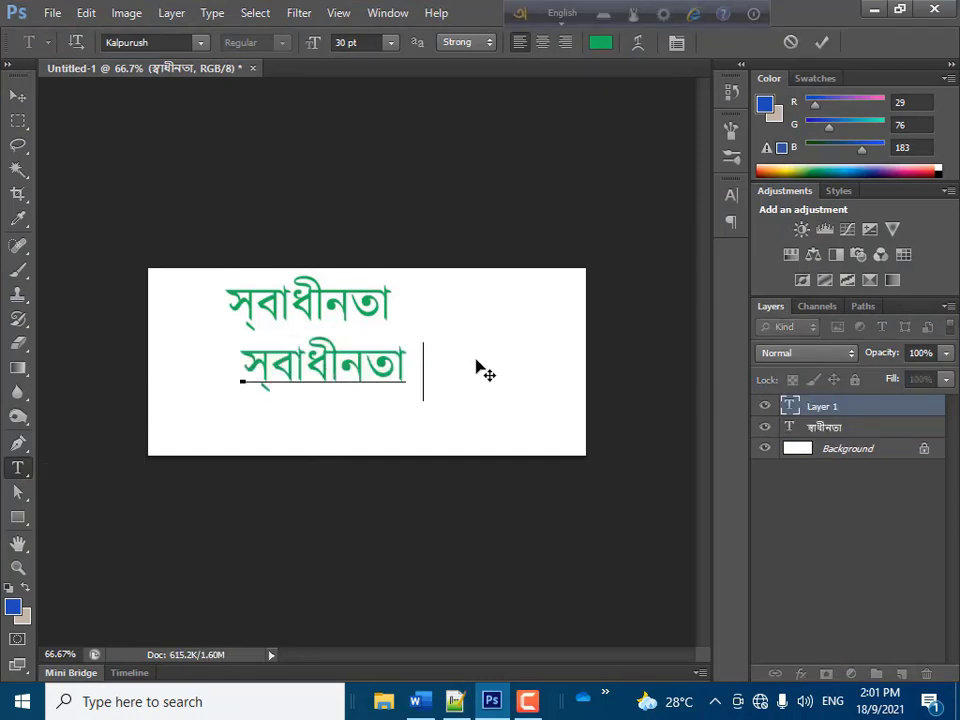
click(821, 42)
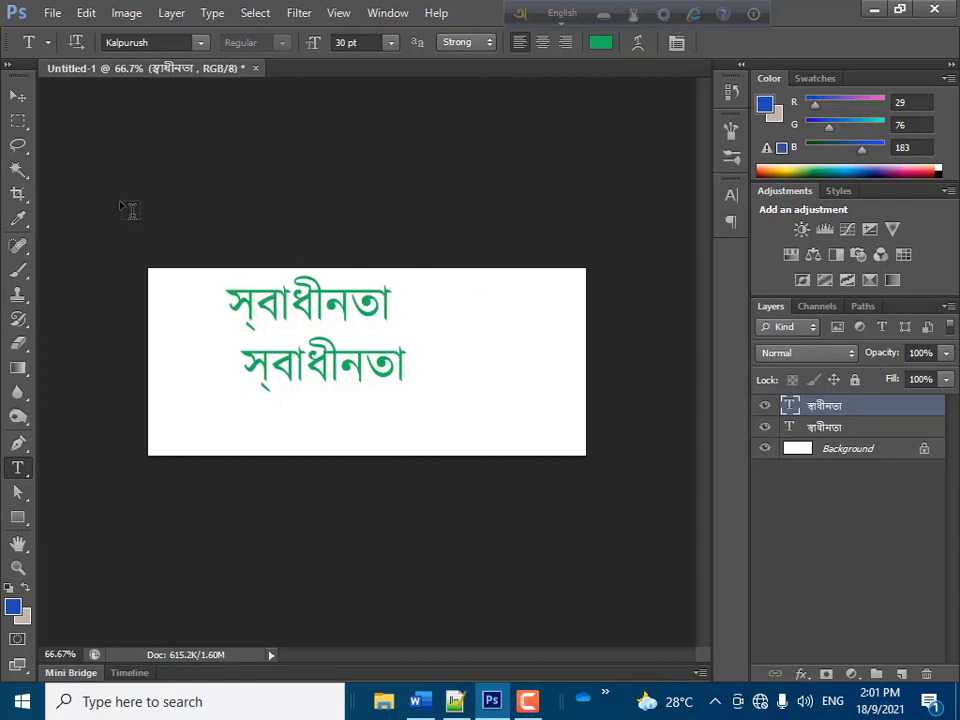
Set the text engine to Middle Eastern in Photoshop's Type preferences.
click(87, 15)
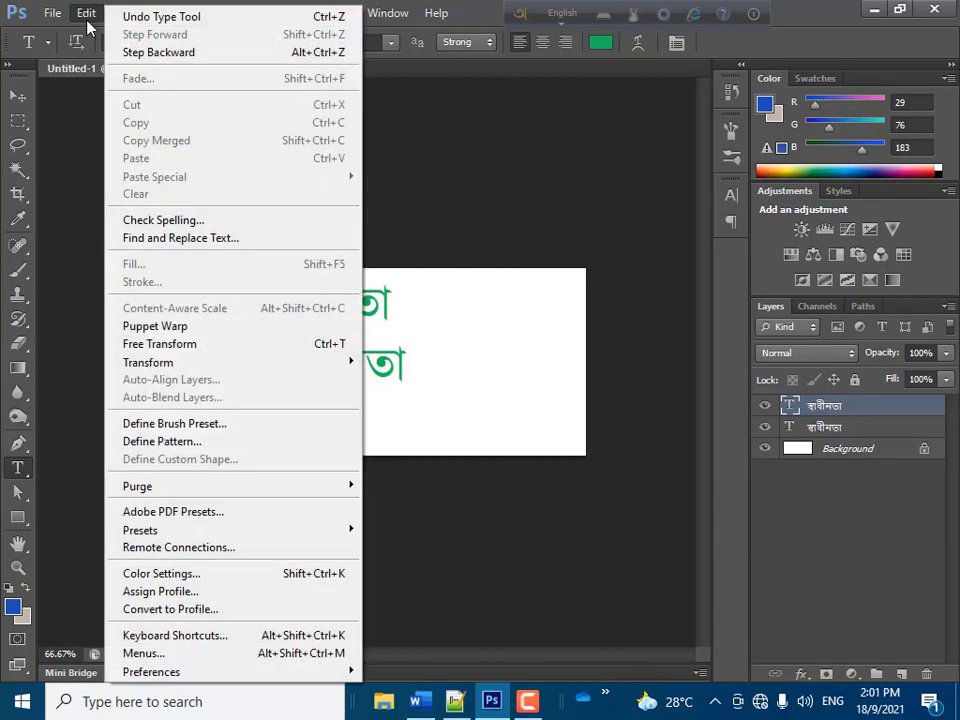
mouse_move(152, 671)
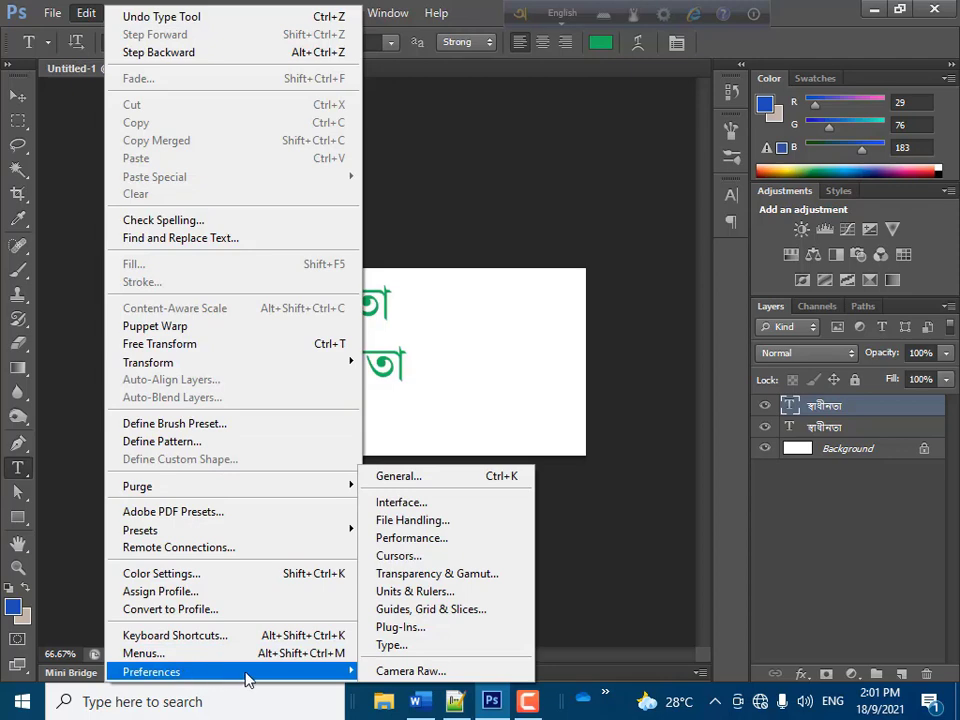
click(391, 646)
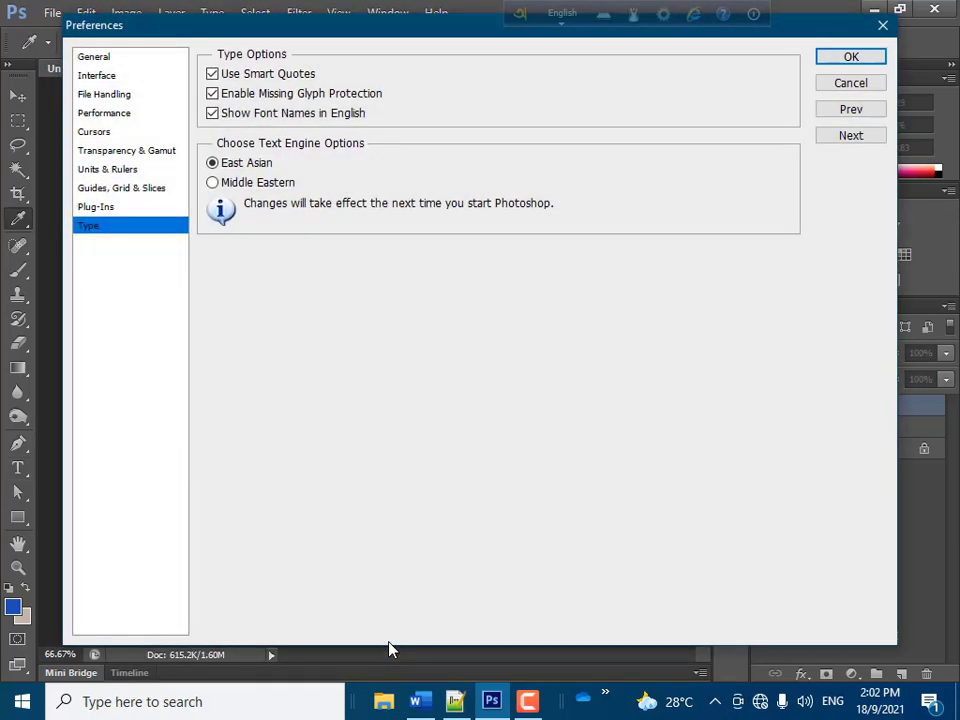
click(213, 183)
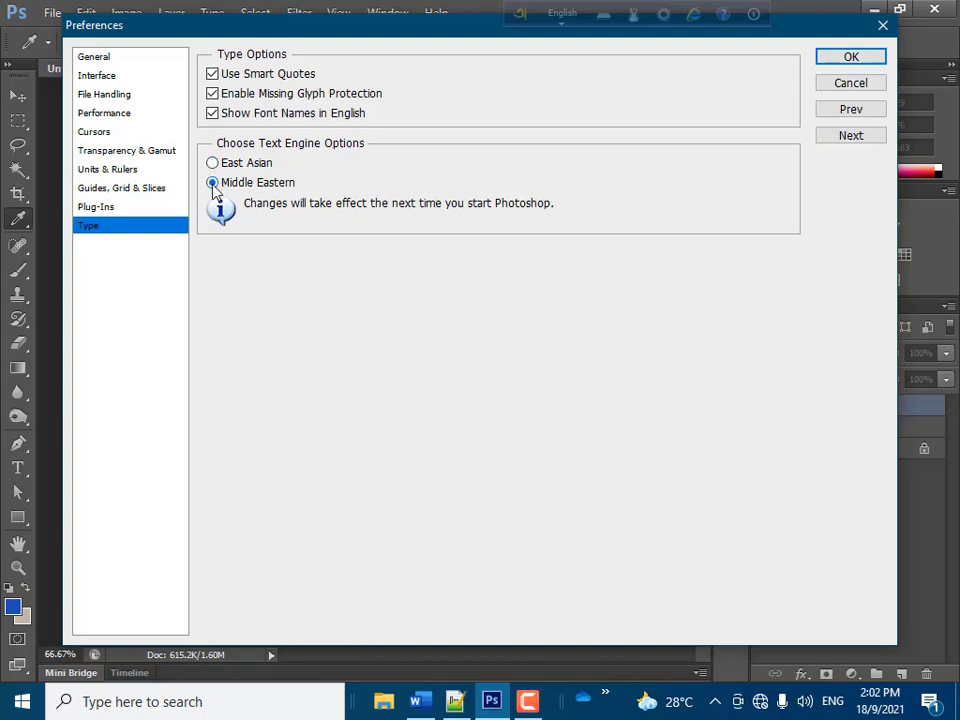
click(828, 62)
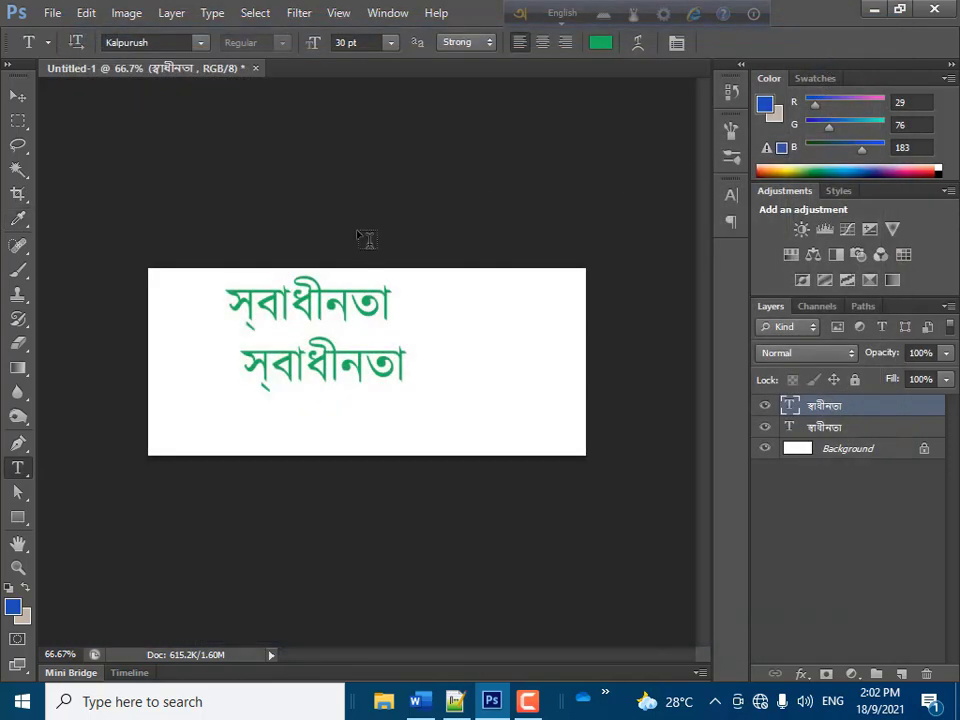
Close the document without saving and quit Photoshop.
click(255, 68)
click(474, 276)
click(934, 10)
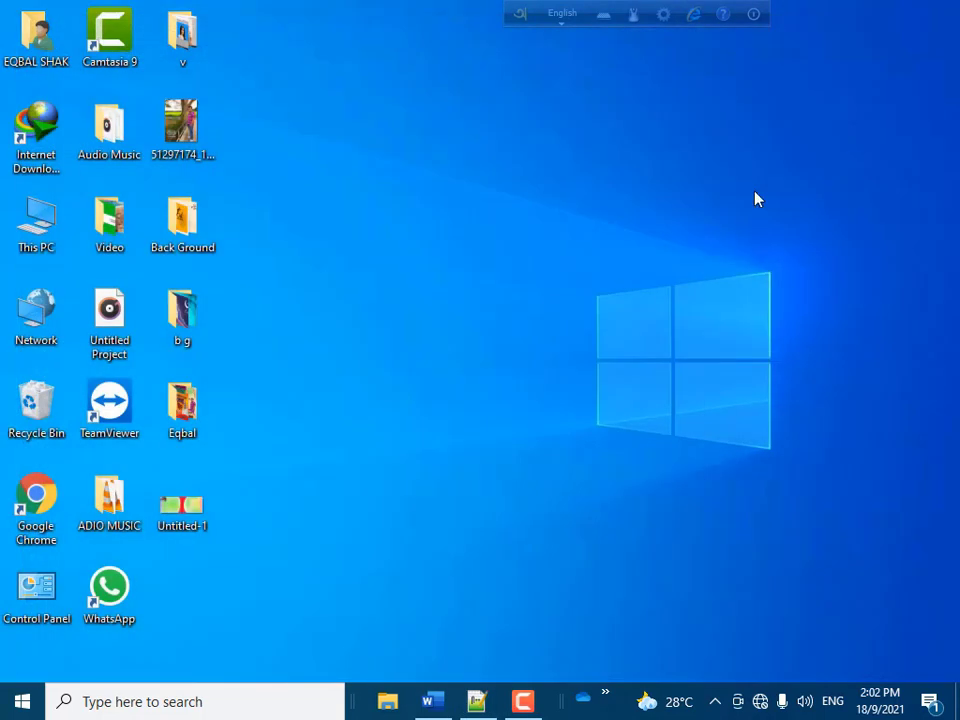
Relaunch Adobe Photoshop CS6 from the Adobe Master Collection CS6 Start menu folder.
click(22, 701)
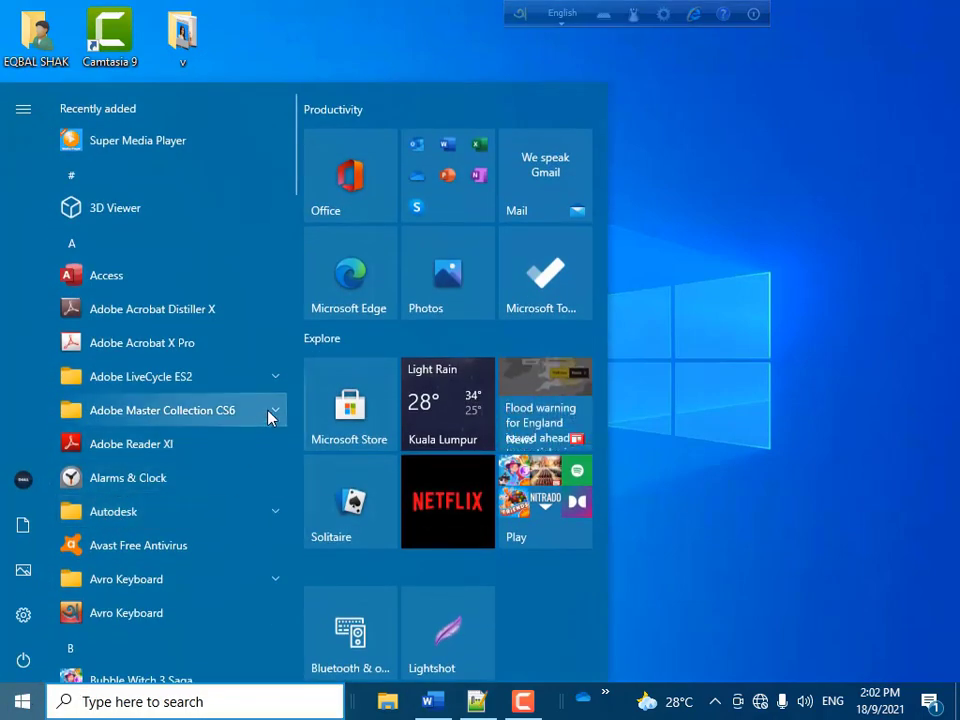
click(270, 413)
scroll(232, 512, down, 4)
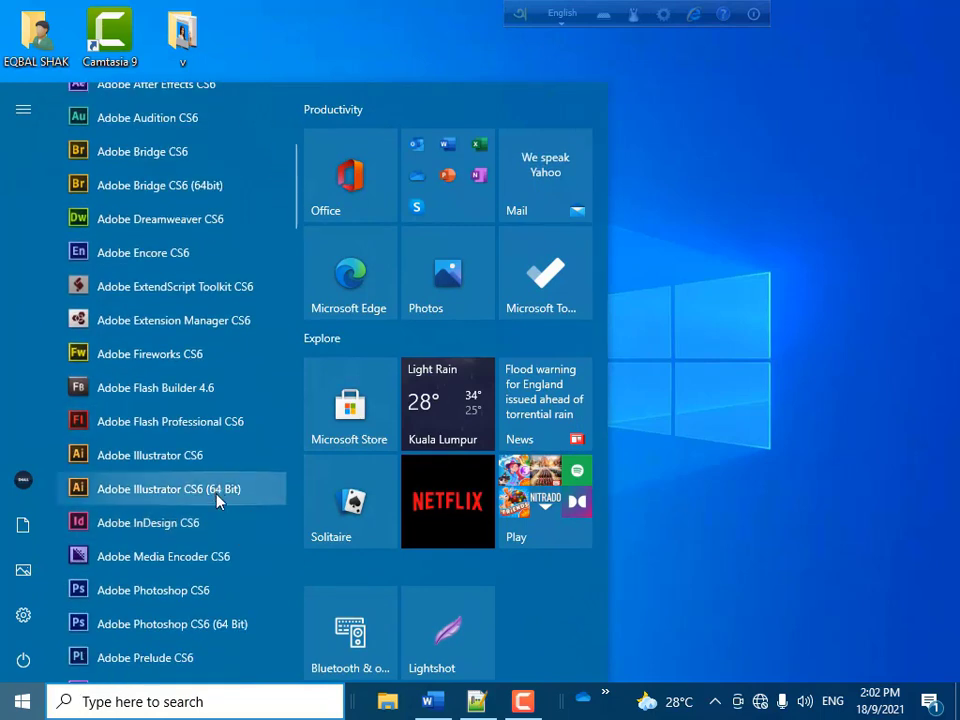
scroll(214, 493, down, 1)
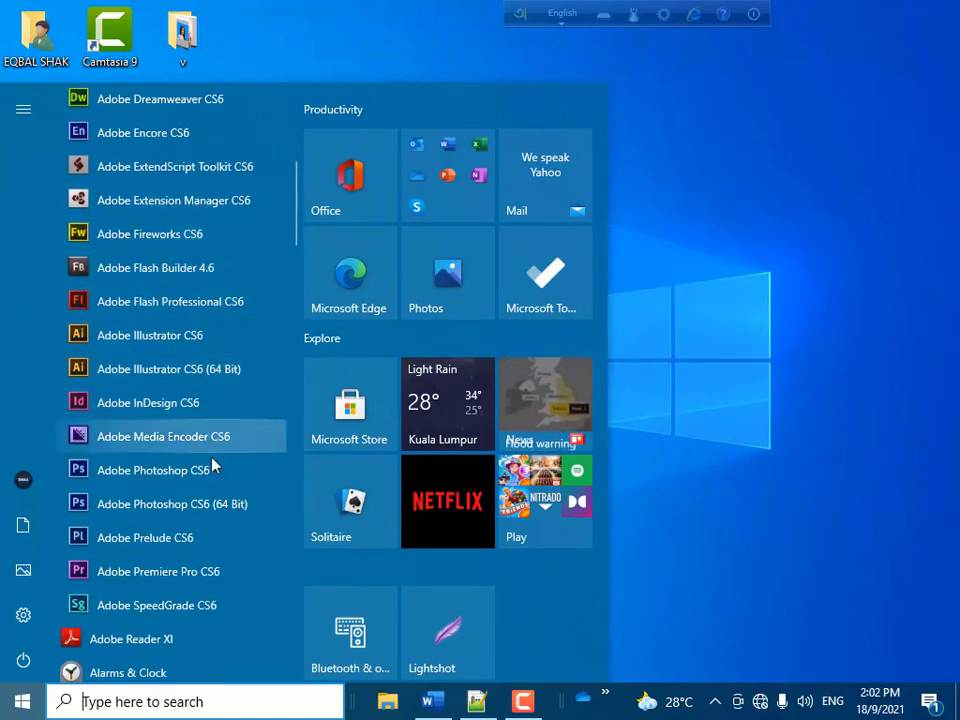
click(210, 502)
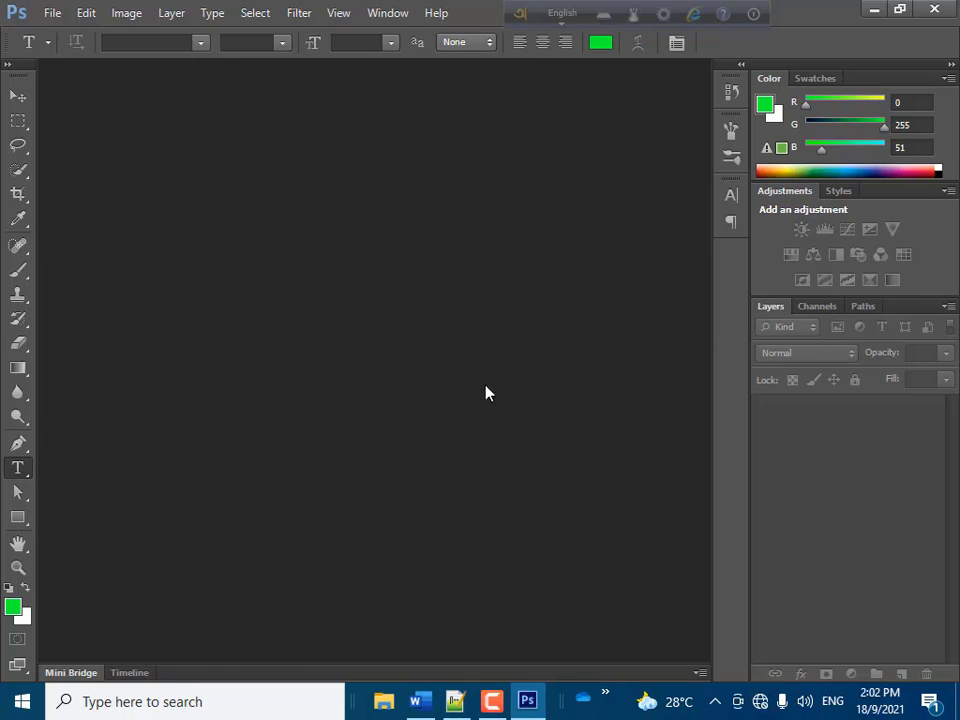
Choose Kalpurush as the Type tool's font.
click(201, 44)
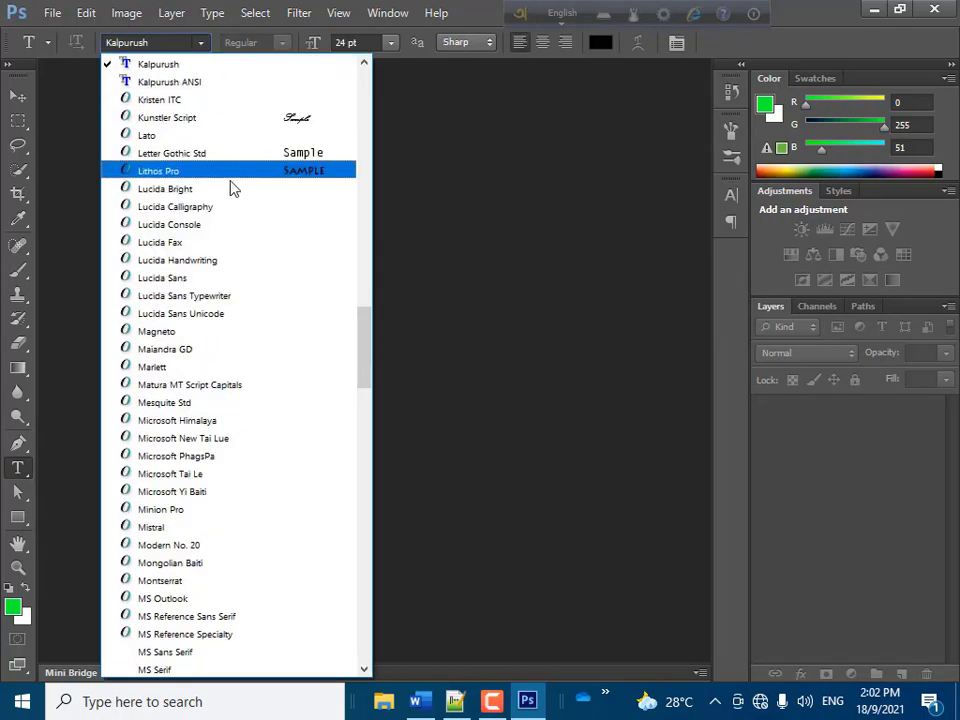
click(170, 67)
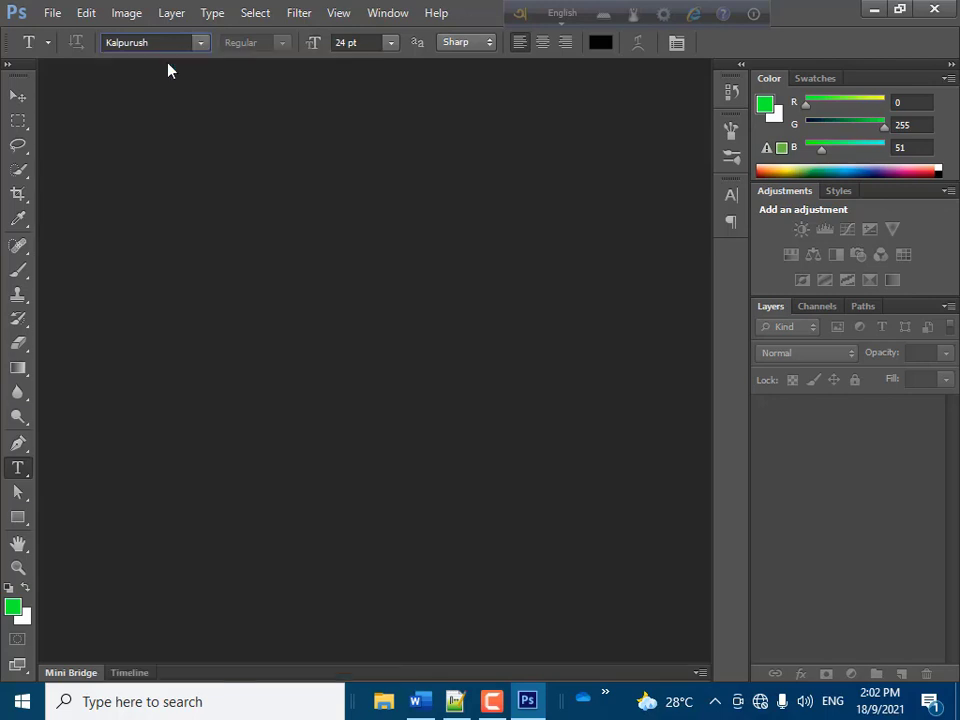
Create a new white 5 × 7 inch document.
click(52, 14)
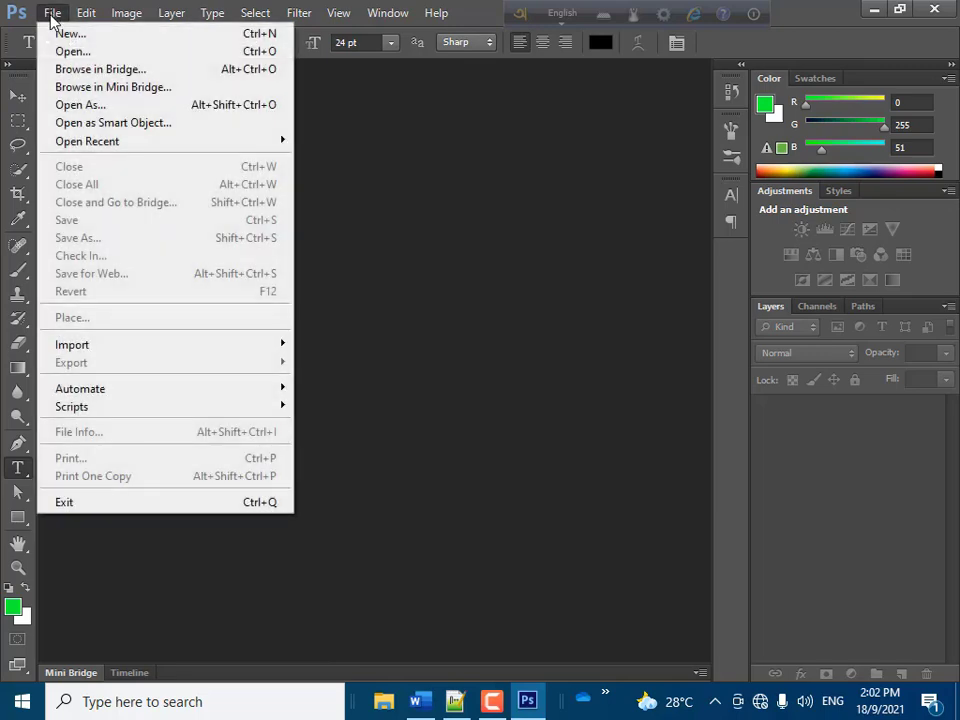
click(72, 36)
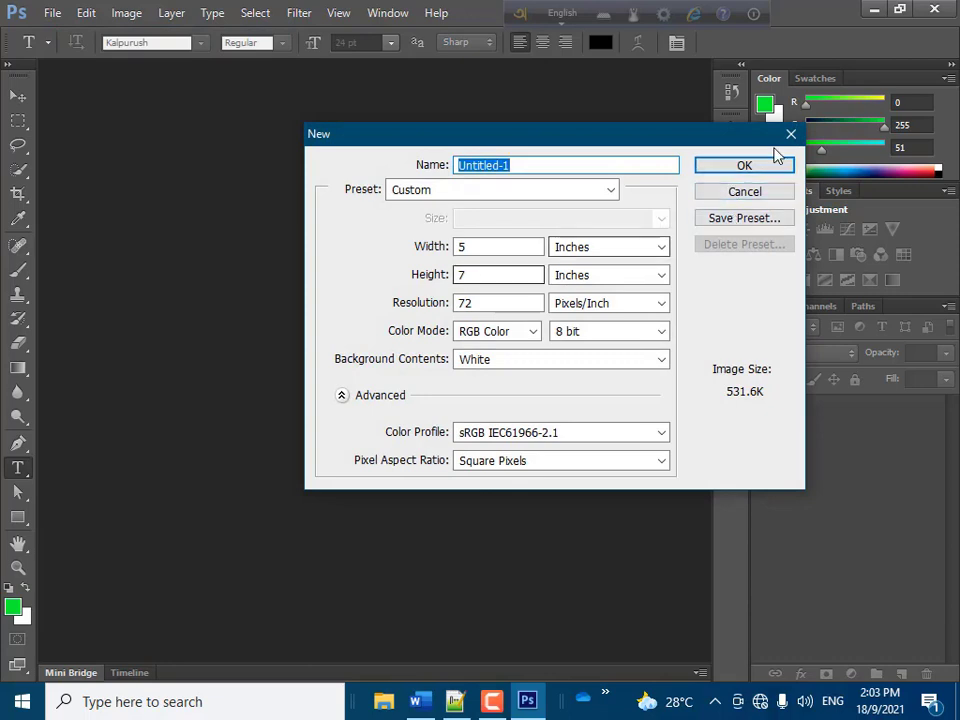
click(746, 167)
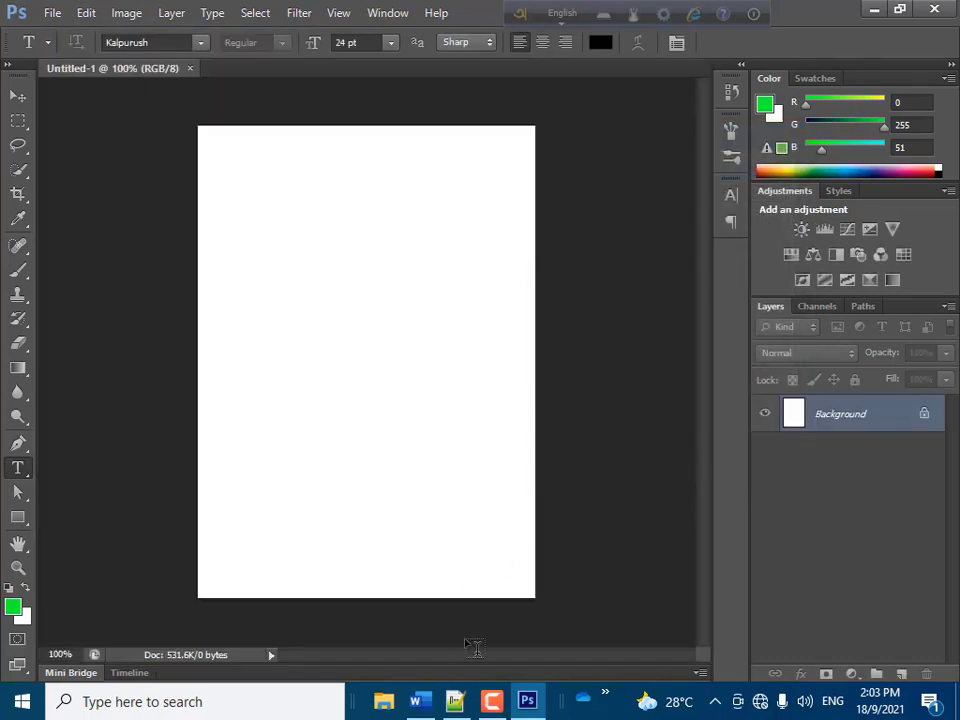
Copy স্বাধীনতা from the Word document again and minimise Word.
click(420, 700)
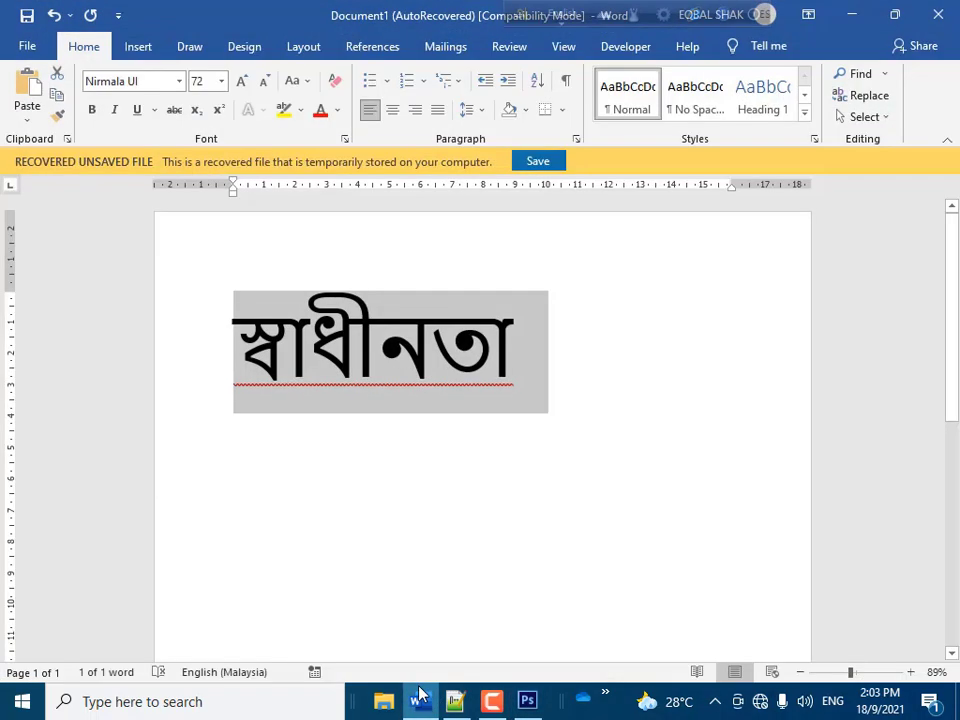
click(579, 407)
drag(512, 350, 232, 352)
right_click(349, 337)
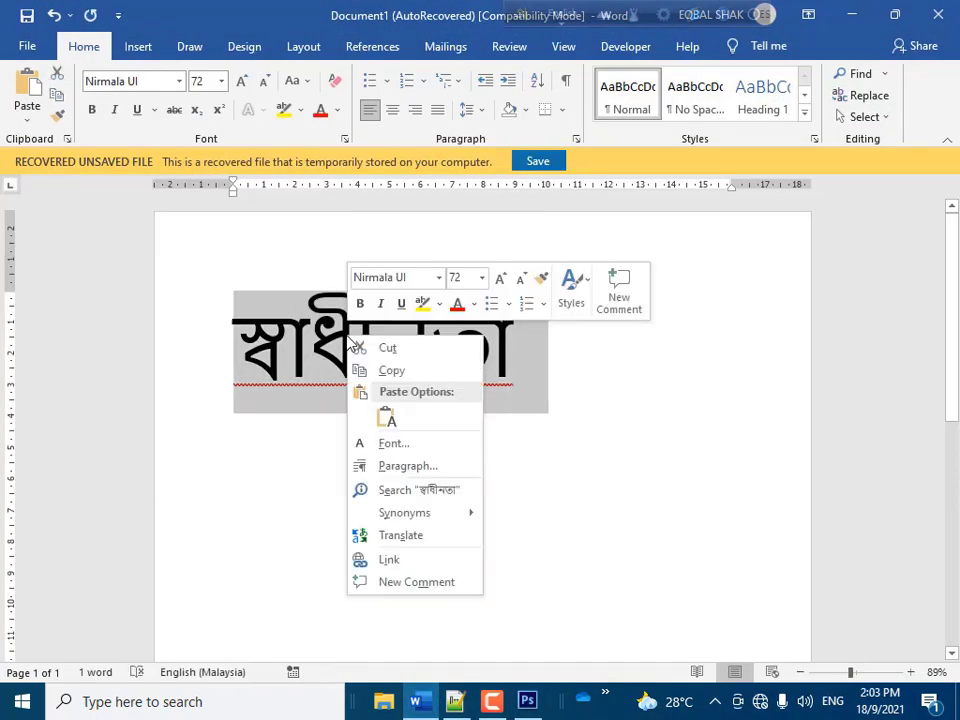
click(393, 372)
click(851, 14)
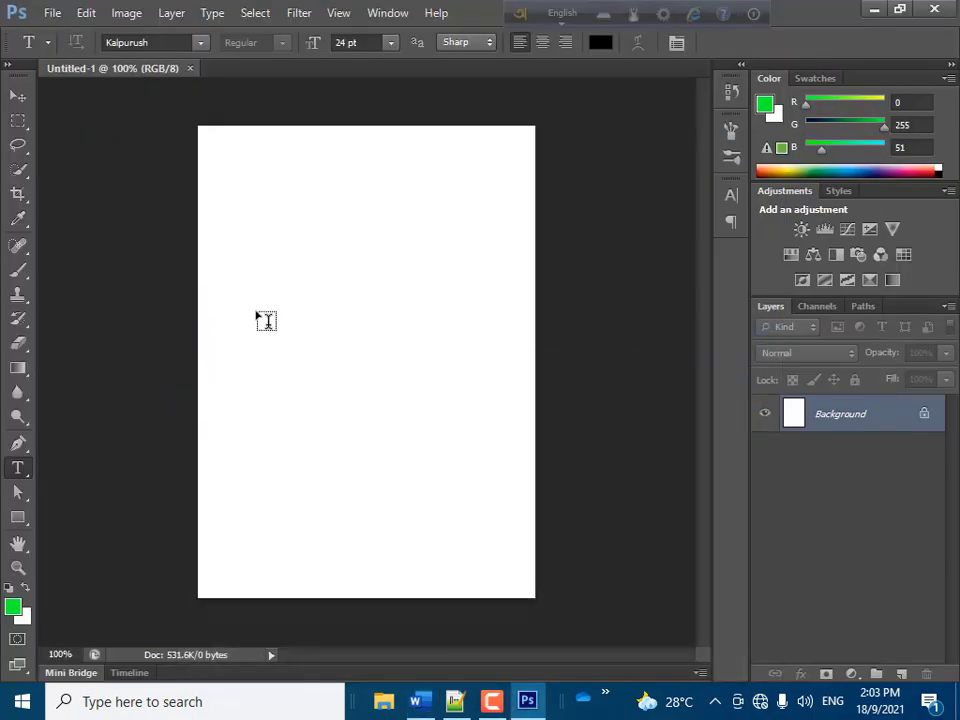
Paste স্বাধীনতা as black text near the top of the canvas.
click(249, 253)
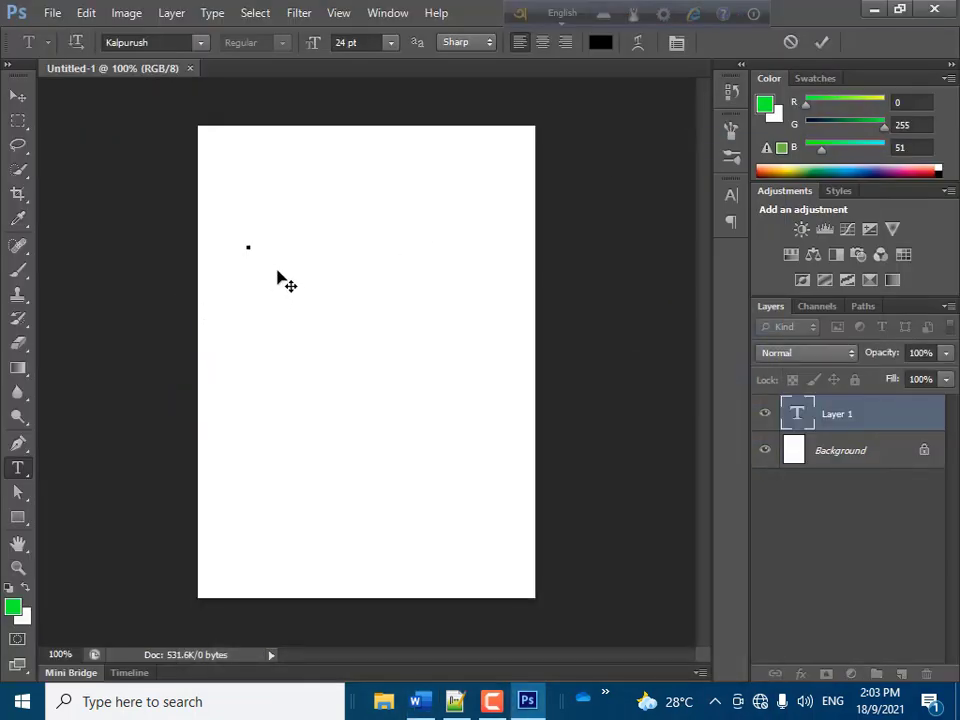
key(ctrl)
key(ctrl+v)
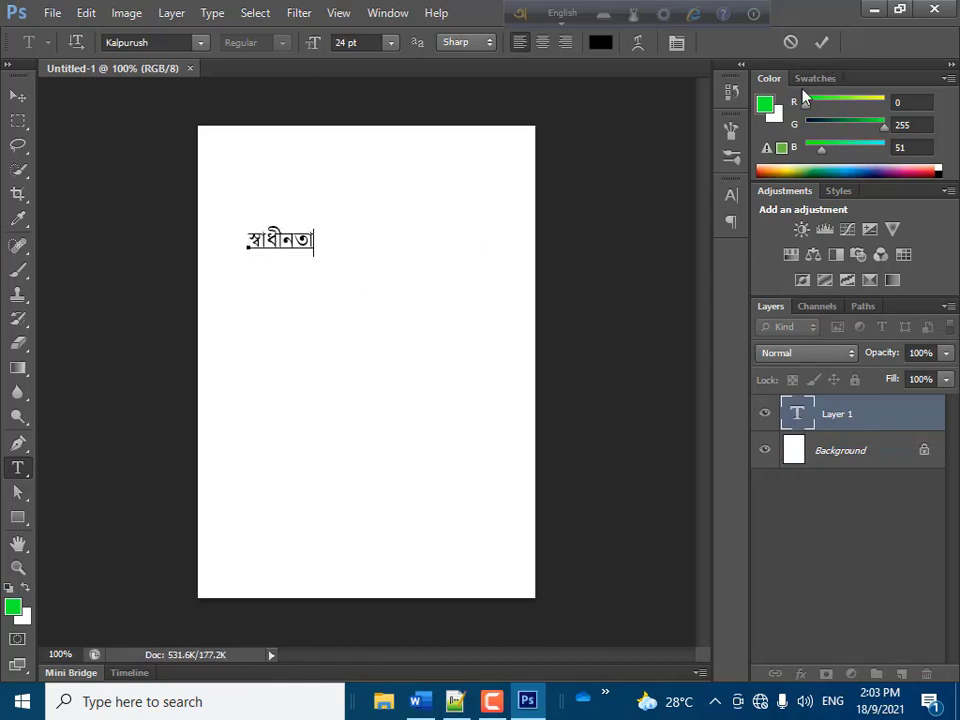
click(822, 43)
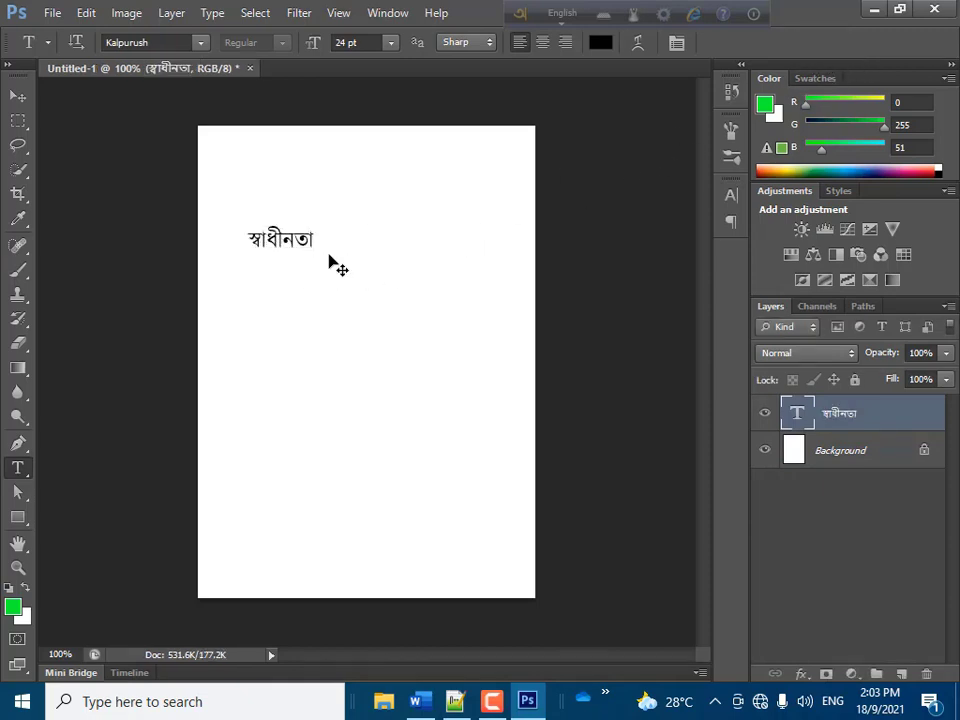
Enlarge the text to about 154 pt and stretch it taller with Free Transform.
key(ctrl+t)
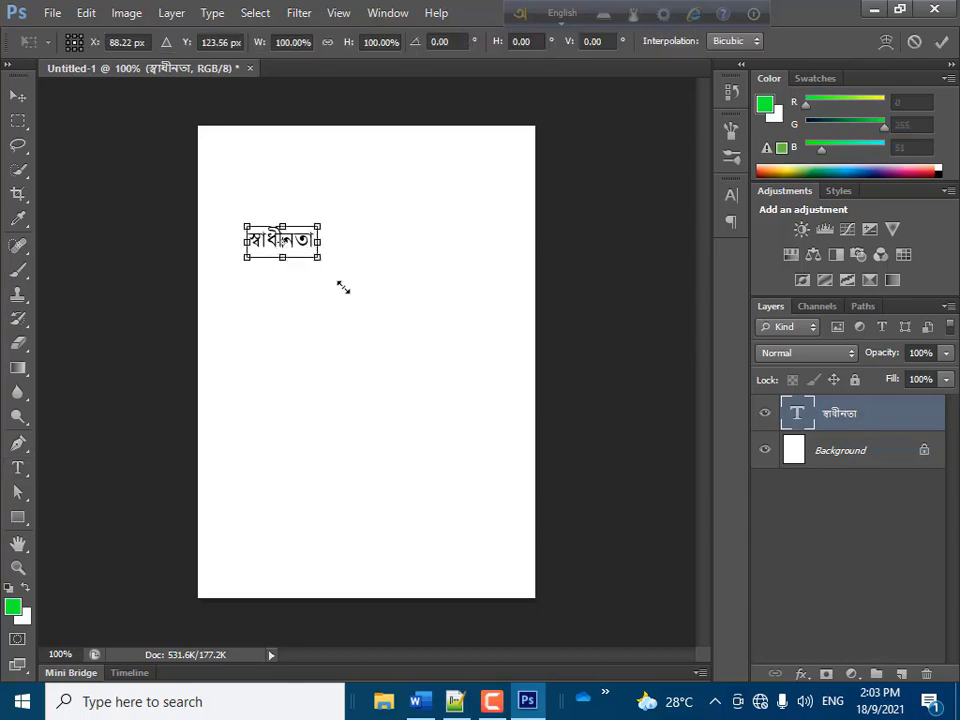
drag(311, 258, 442, 370)
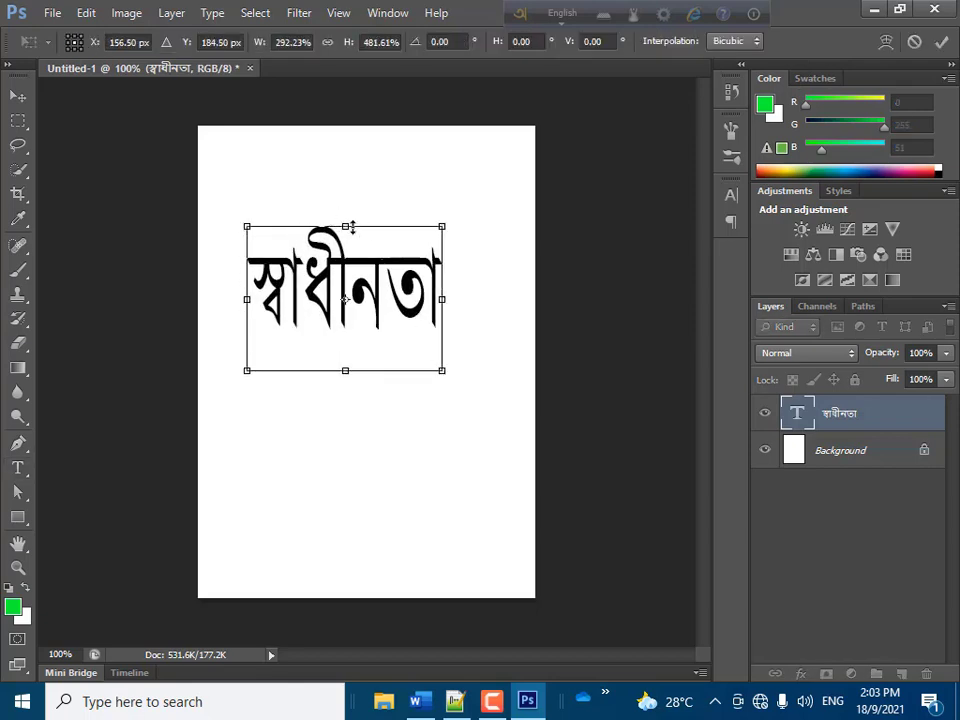
drag(344, 228, 356, 180)
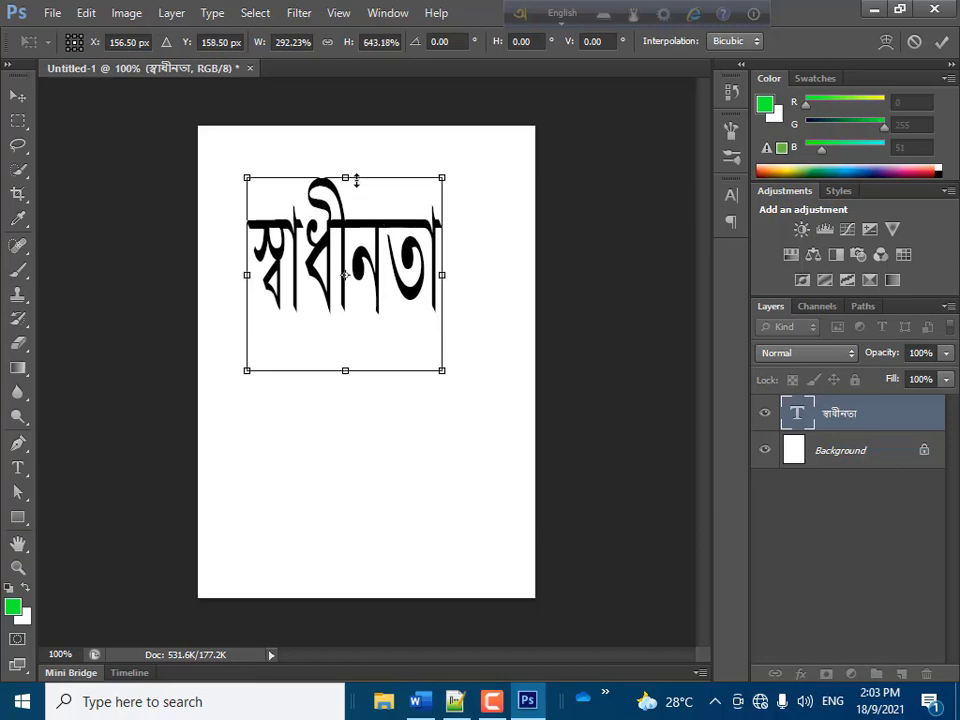
click(941, 41)
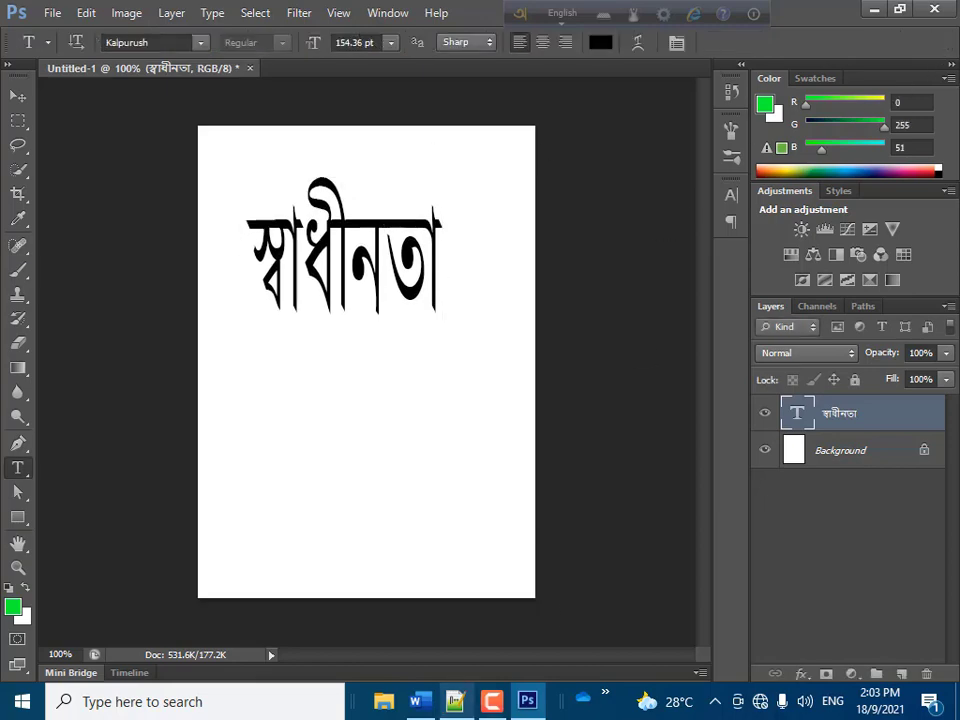
Copy the Bengali word স্বাধীনতা from line 7 in Notepad++, then minimize Notepad++.
click(455, 701)
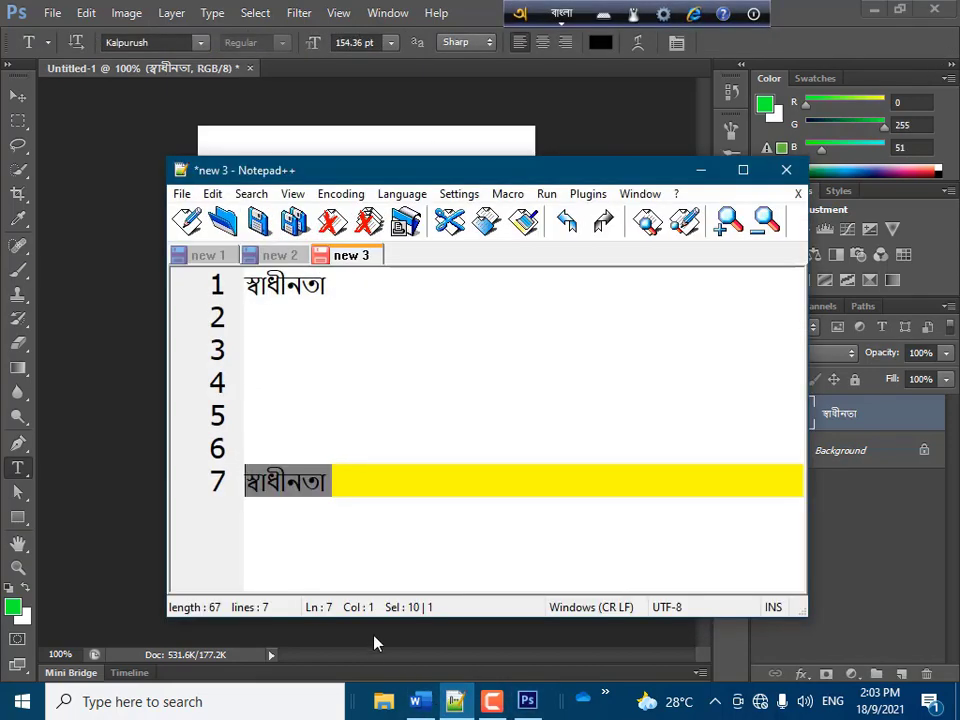
drag(443, 508, 321, 478)
key(shift+Home)
right_click(317, 486)
click(366, 120)
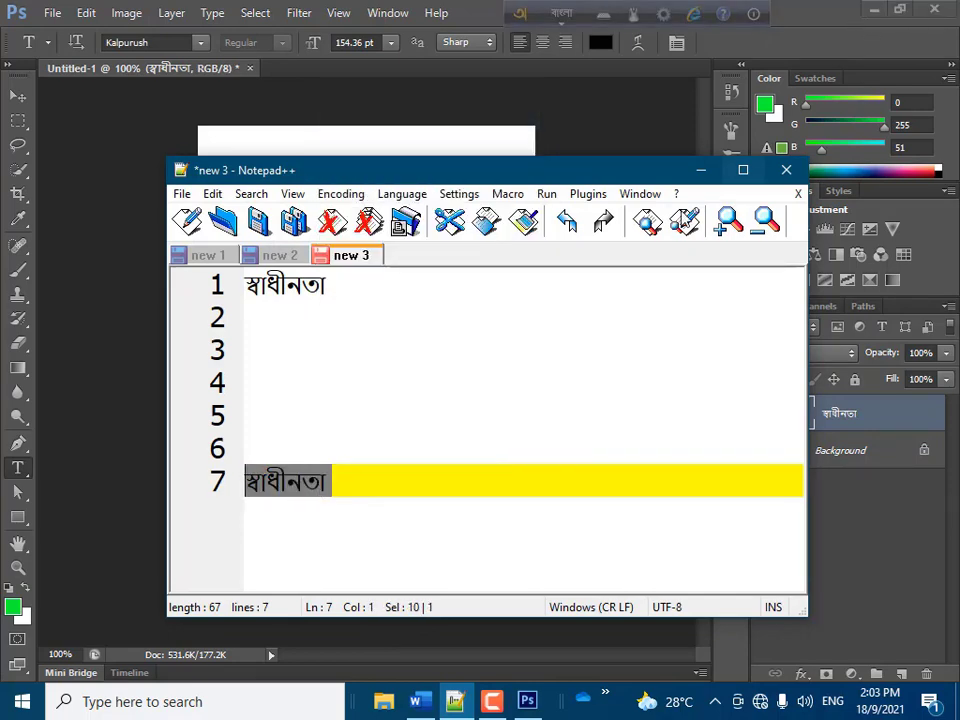
click(704, 170)
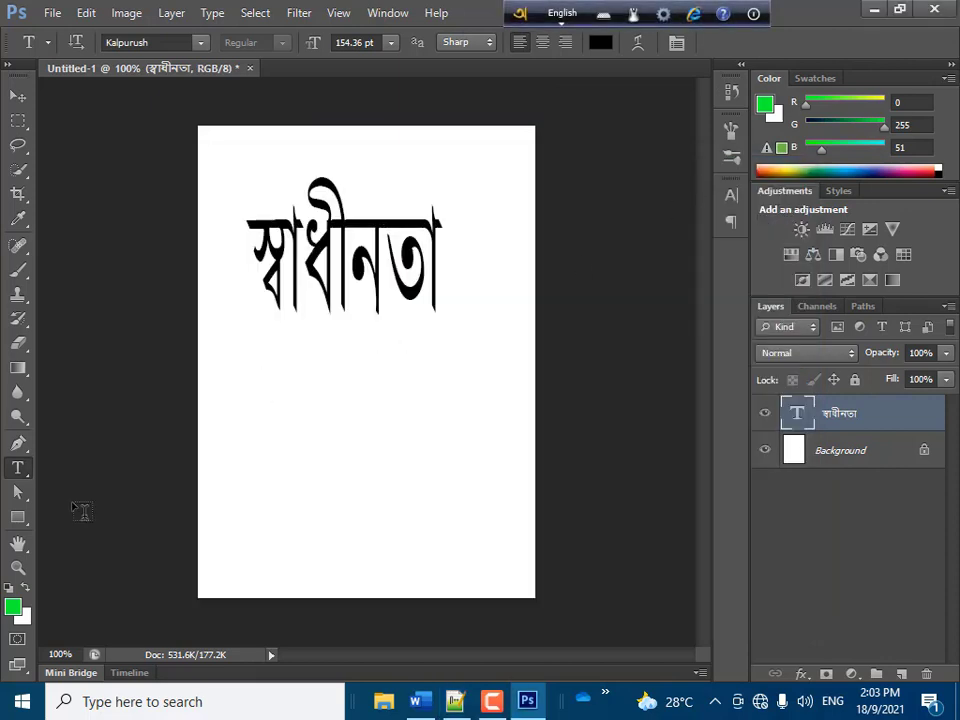
Paste স্বাধীনতা as a second text line below the first word.
click(260, 374)
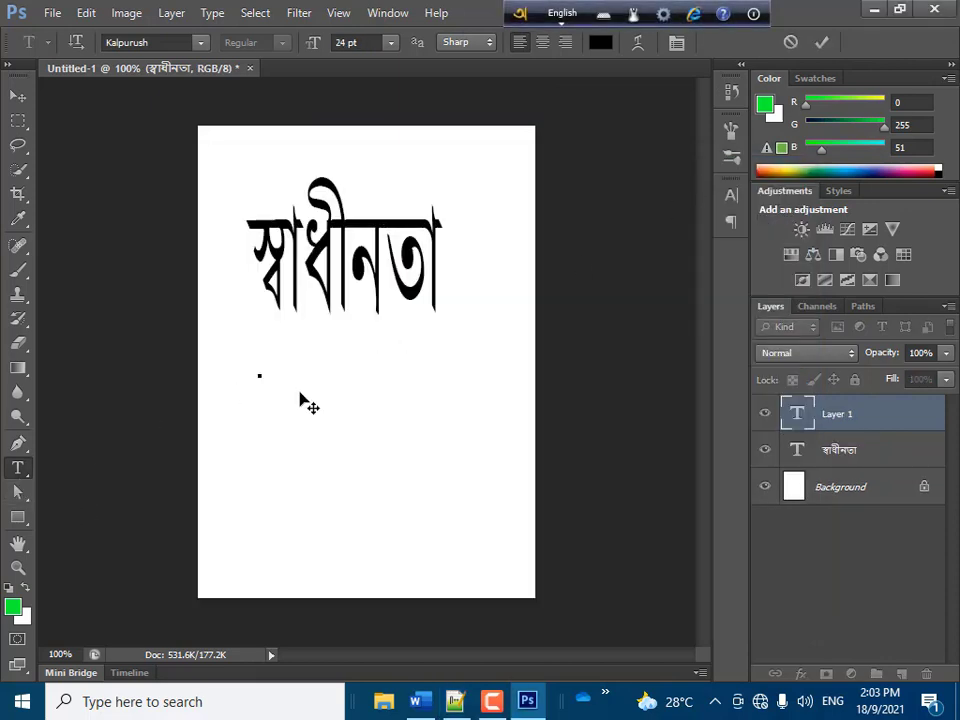
key(ctrl+v)
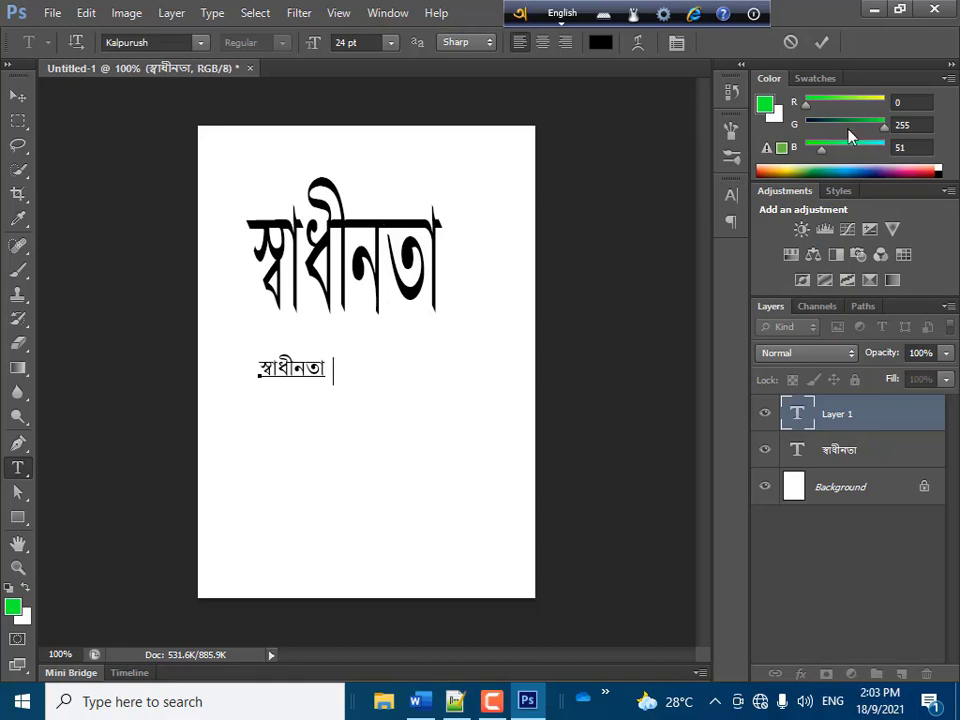
click(821, 42)
Stretch the second স্বাধীনতা wider and taller to about 103 pt.
key(ctrl+t)
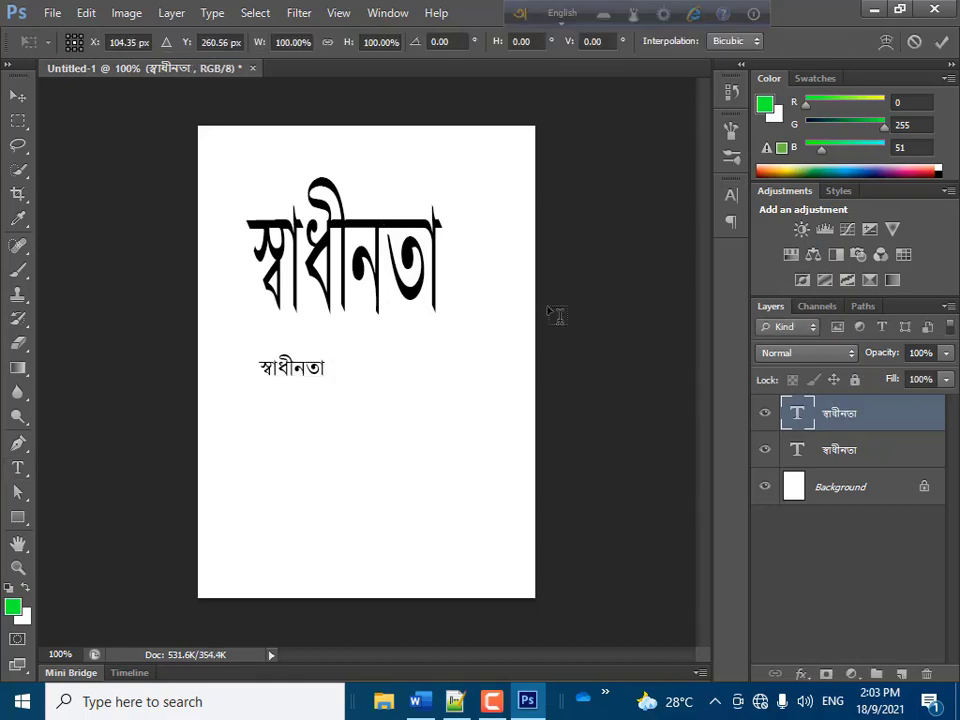
drag(337, 369, 391, 369)
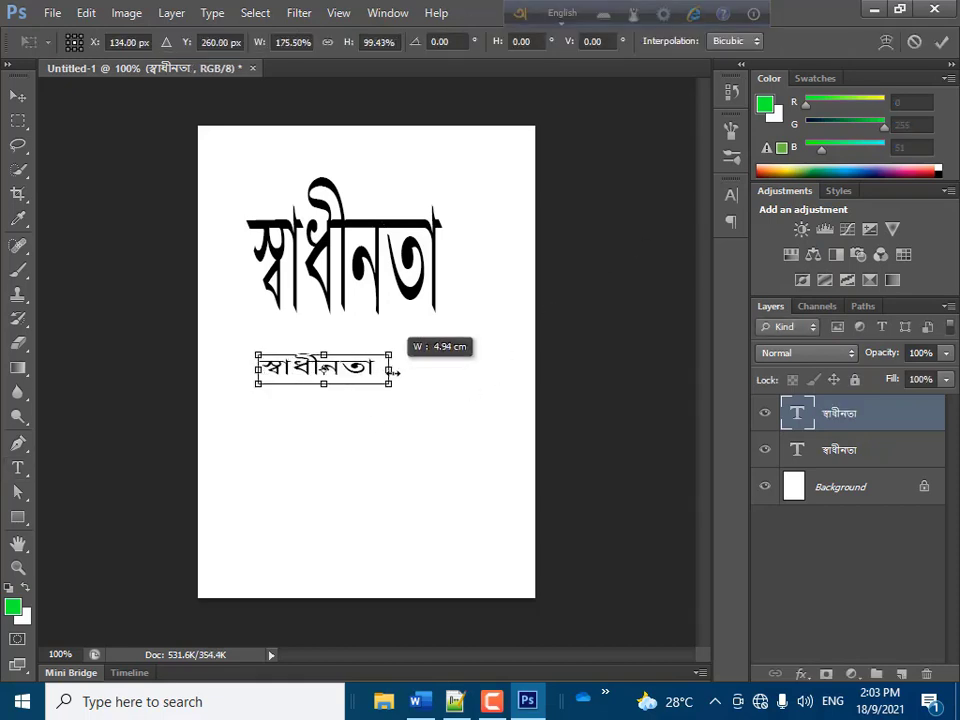
drag(324, 386, 324, 444)
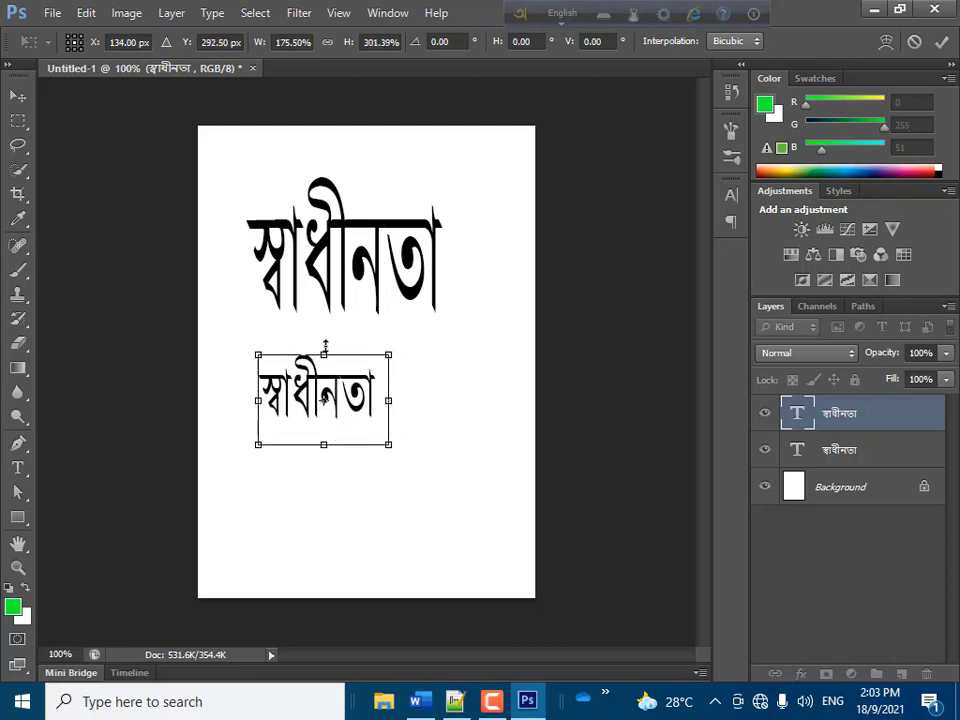
drag(324, 354, 324, 317)
click(941, 42)
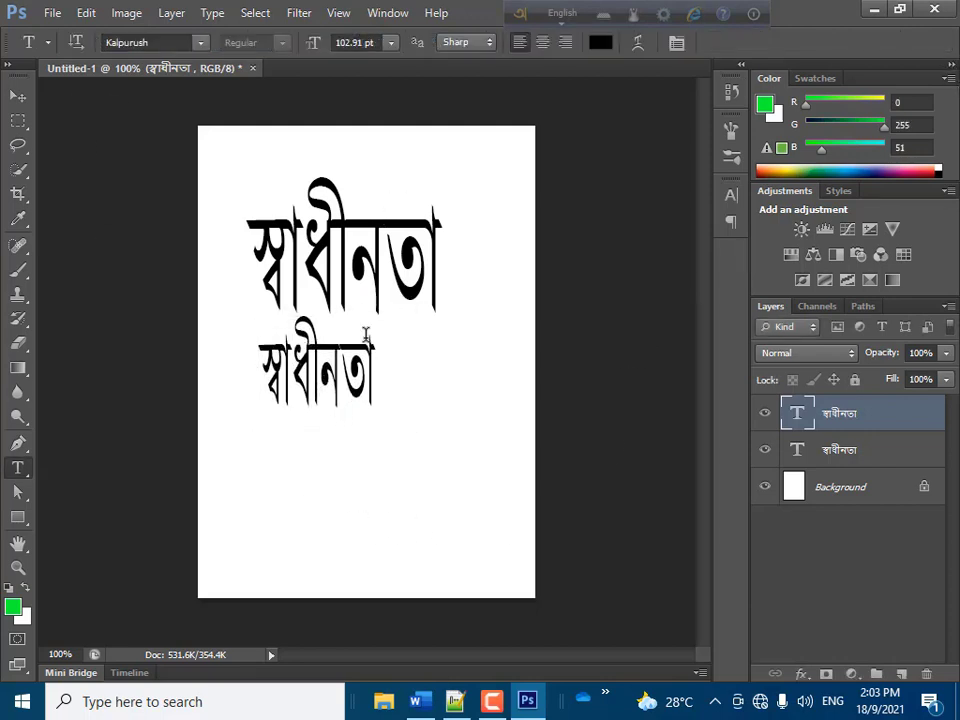
click(246, 468)
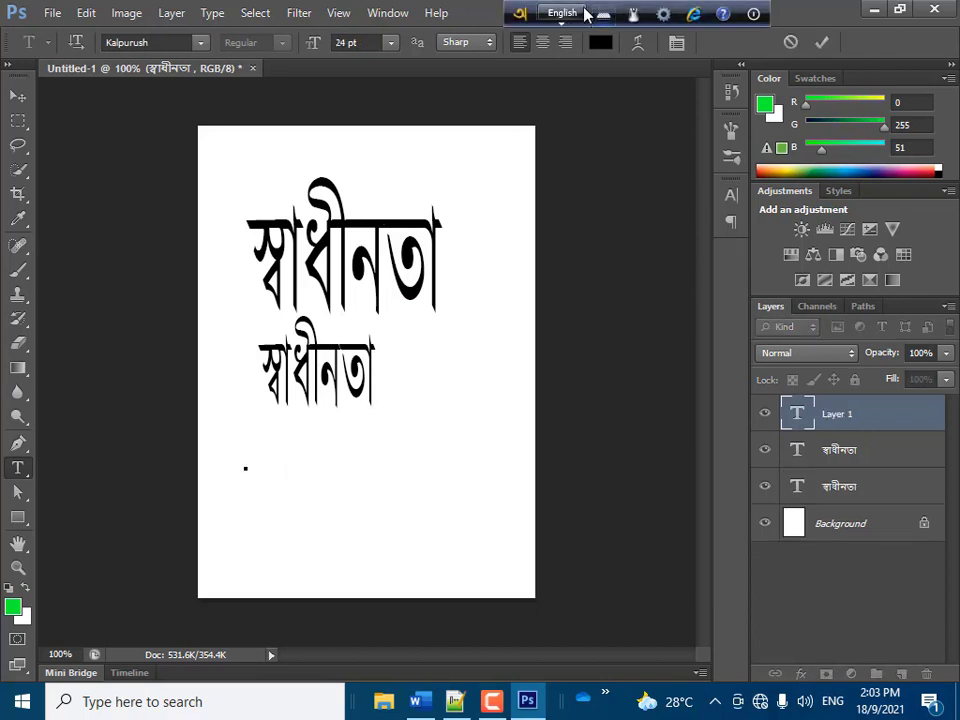
Type 'amar nam' with Avro to add a committed আমার নাম line below both words.
key(F12)
text(a)
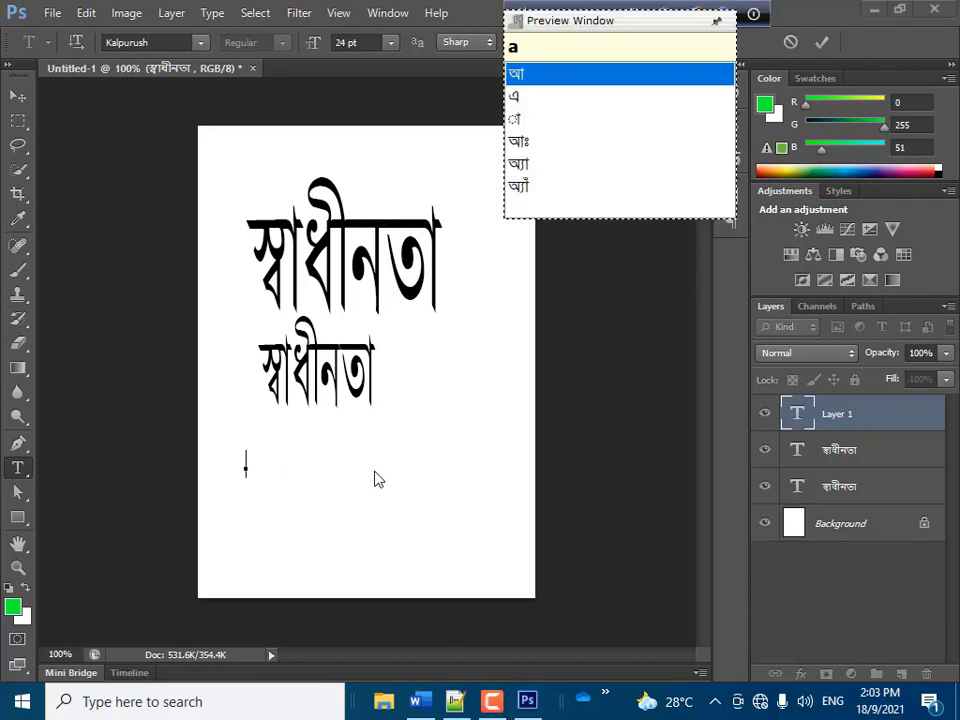
text(mar)
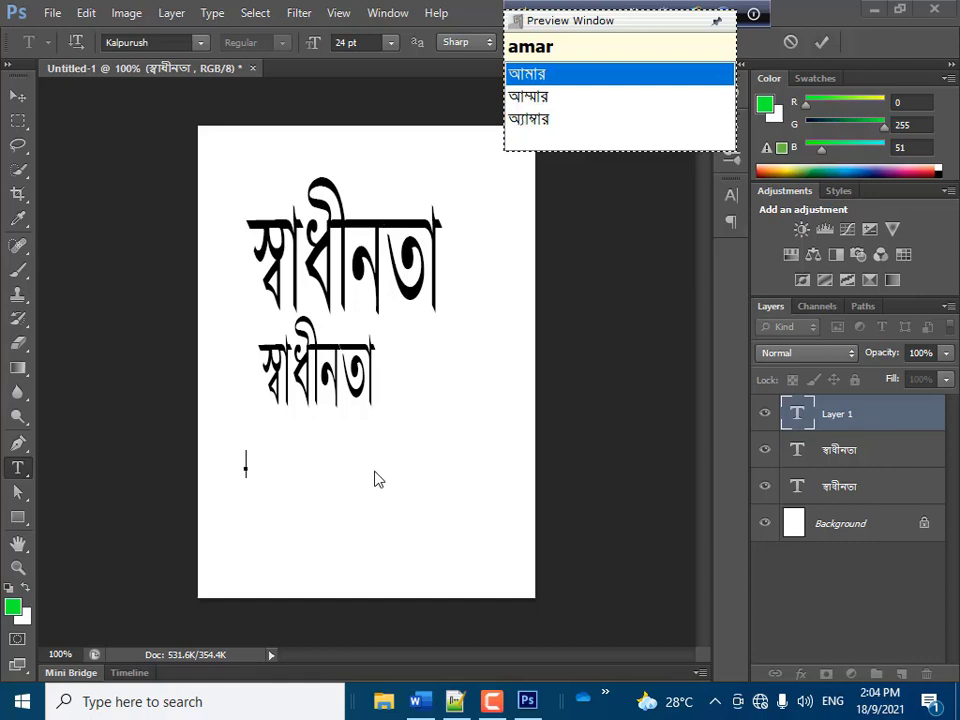
click(535, 78)
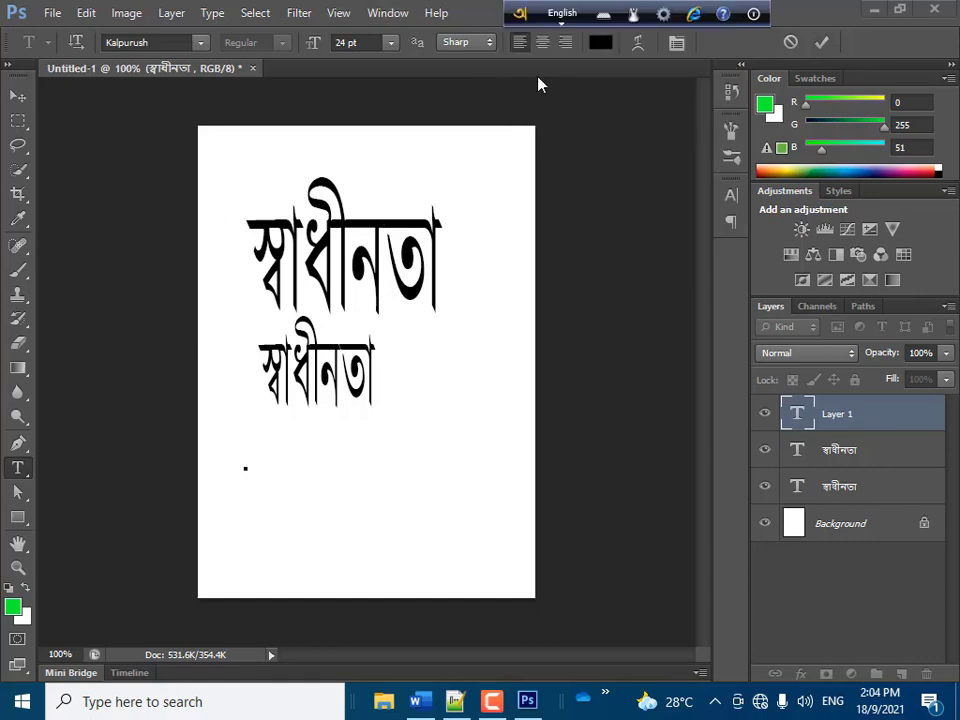
key(F12)
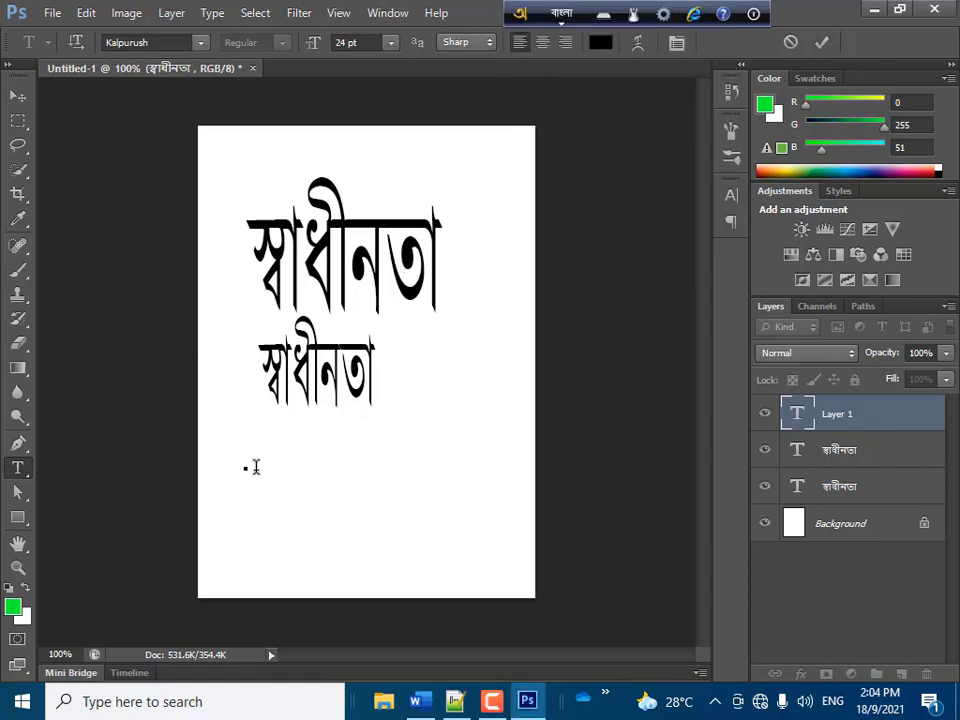
click(552, 16)
text(am)
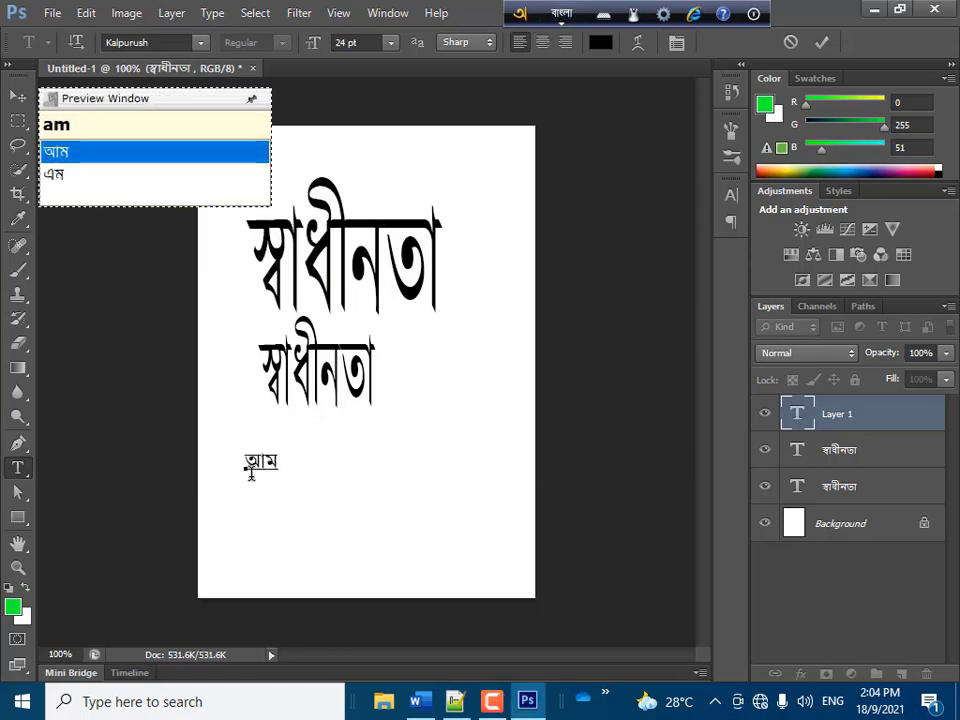
text(r)
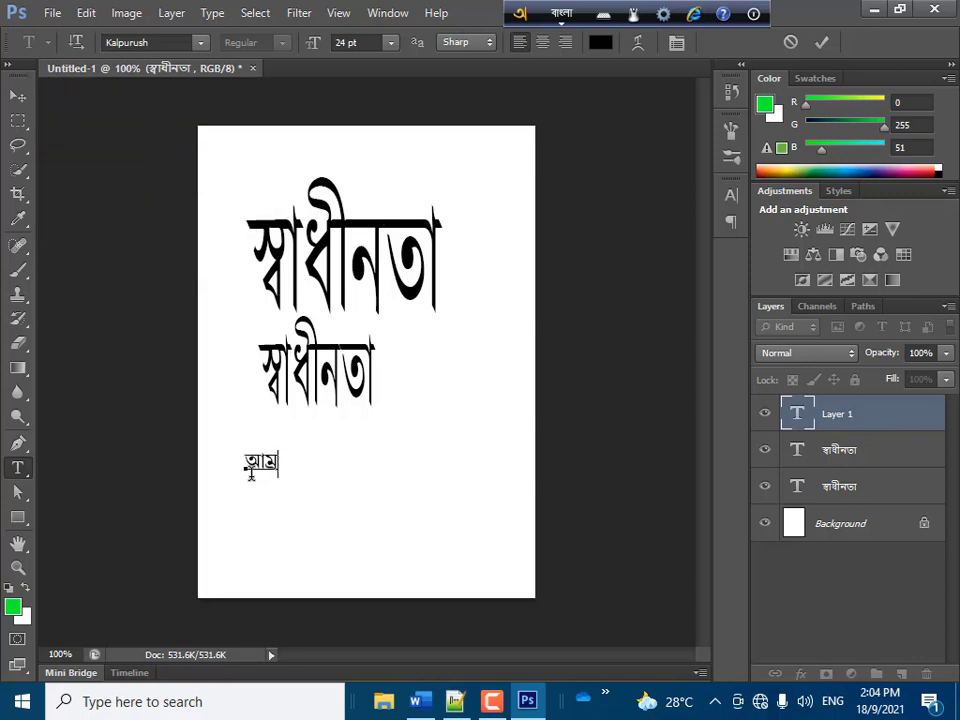
key(BackSpace)
key(BackSpace)
key(BackSpace)
key(BackSpace)
key(BackSpace)
text(a)
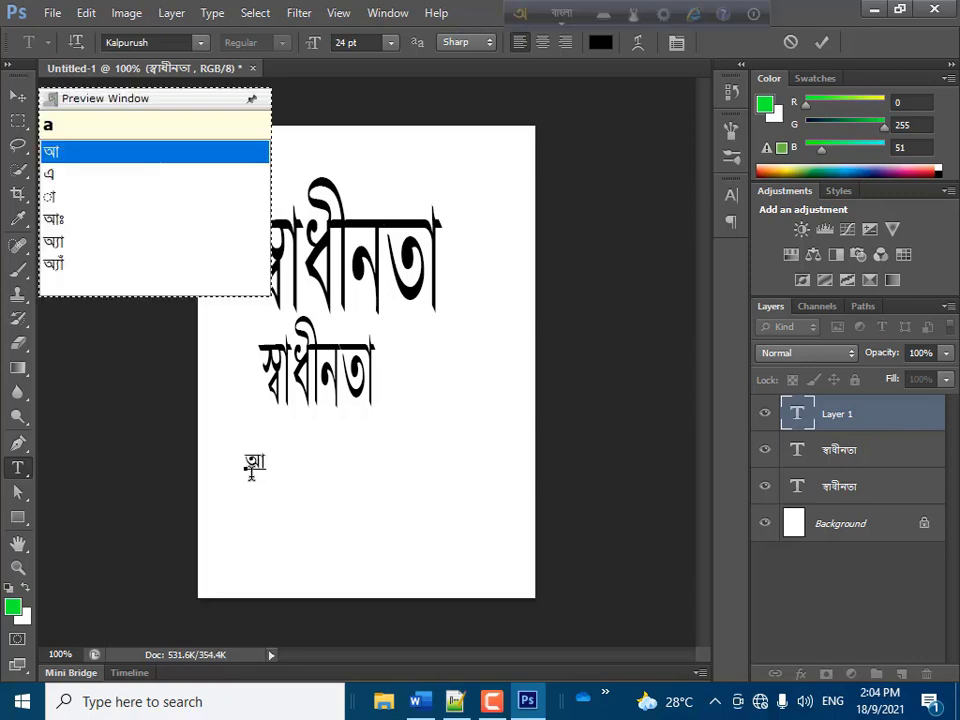
text(mar )
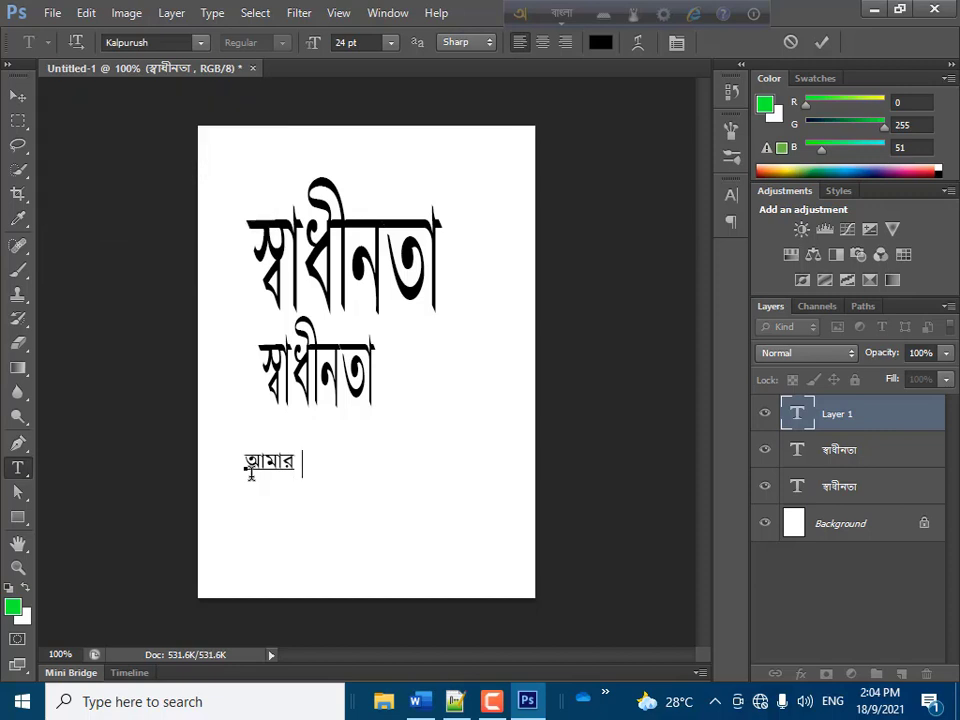
text(nam)
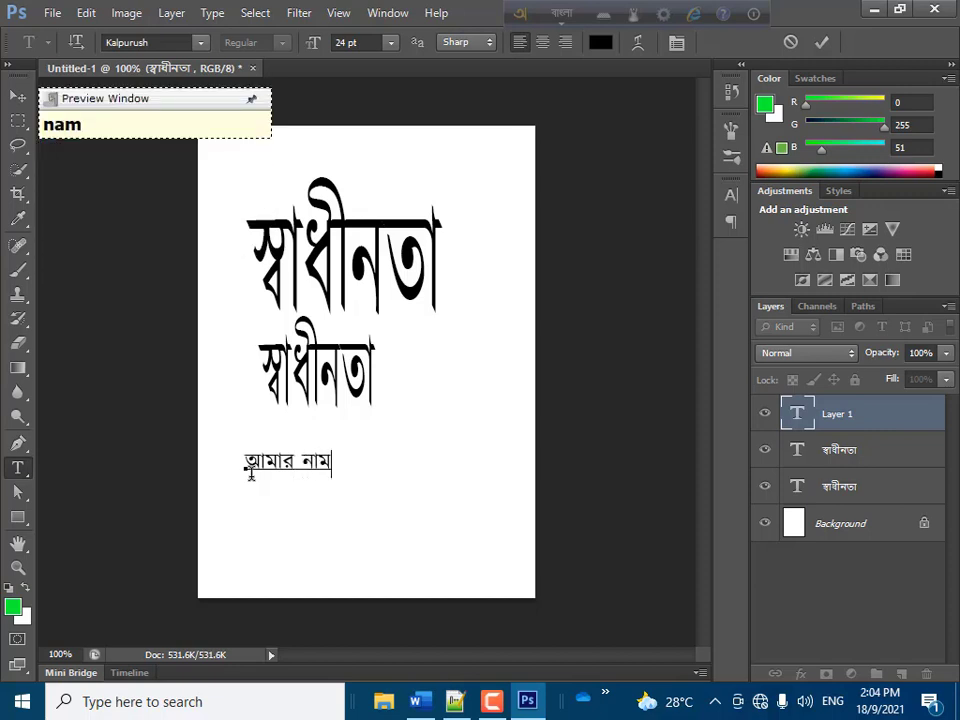
click(821, 42)
key(ctrl+t)
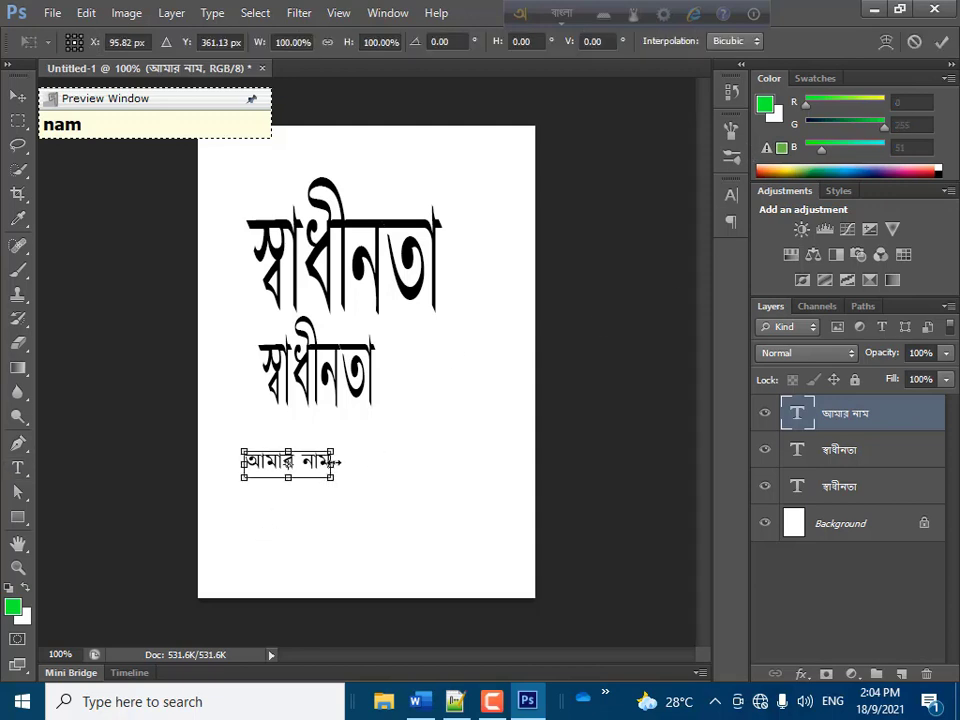
Enlarge আমার নাম to about 109 pt, placed just below the smaller স্বাধীনতা.
drag(337, 462, 420, 463)
mouse_move(334, 462)
mouse_down()
mouse_move(318, 517)
mouse_move(316, 409)
mouse_up()
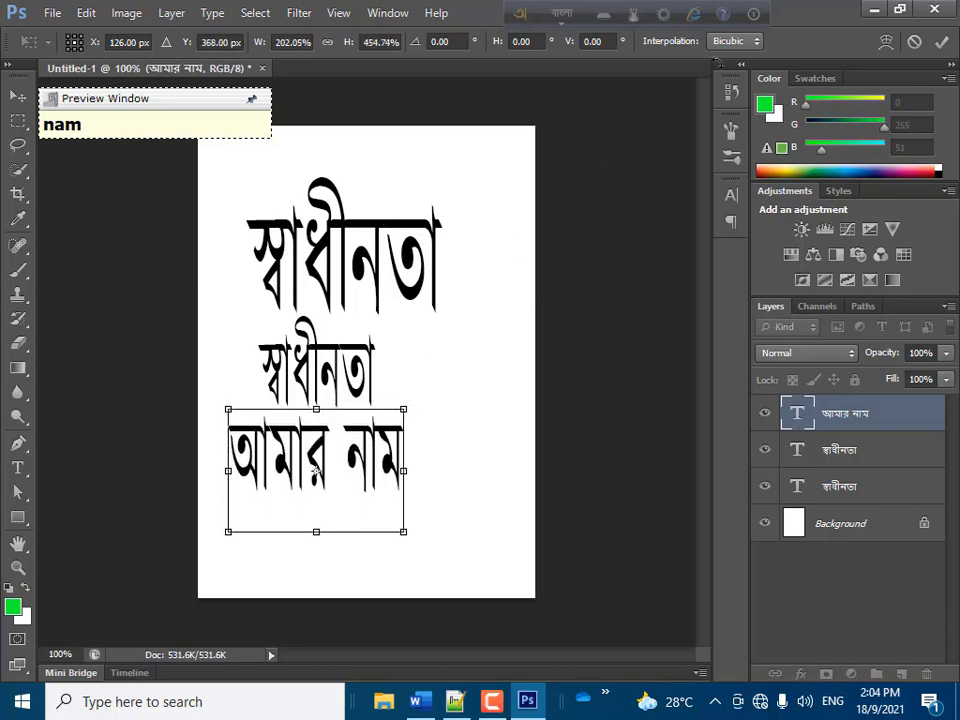
key(Return)
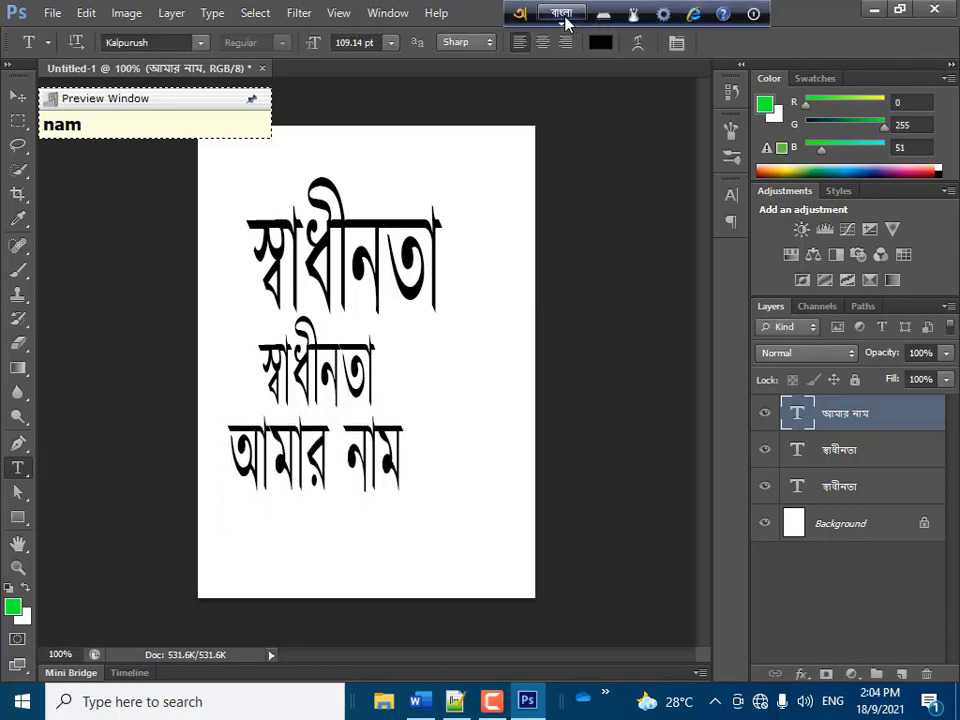
click(563, 14)
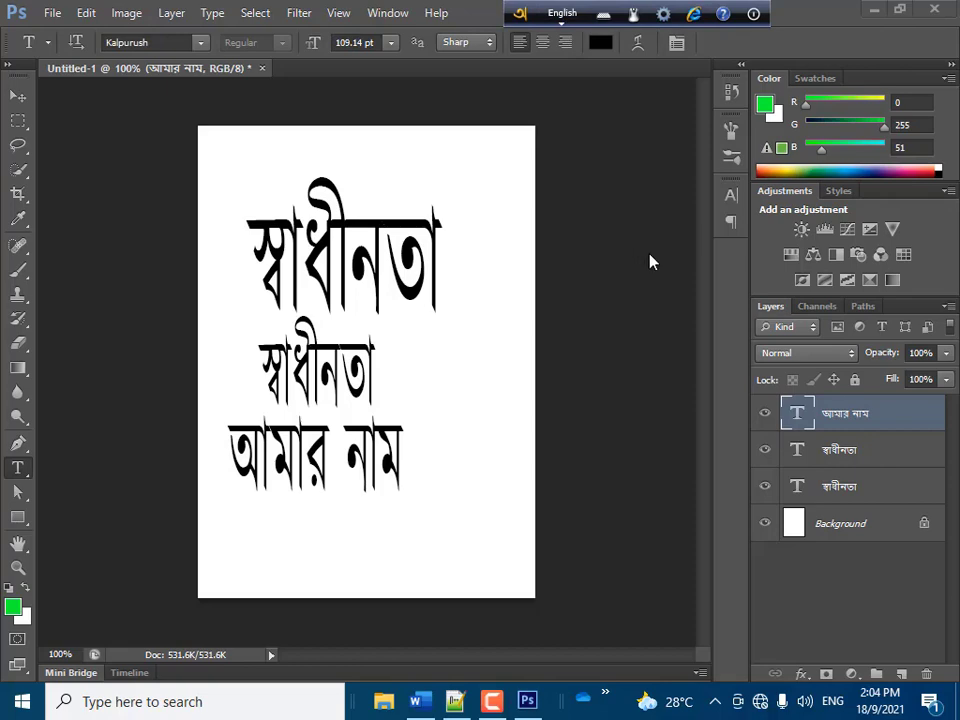
Open the banner image Untitled-1.jpg from the Desktop.
click(52, 13)
click(73, 51)
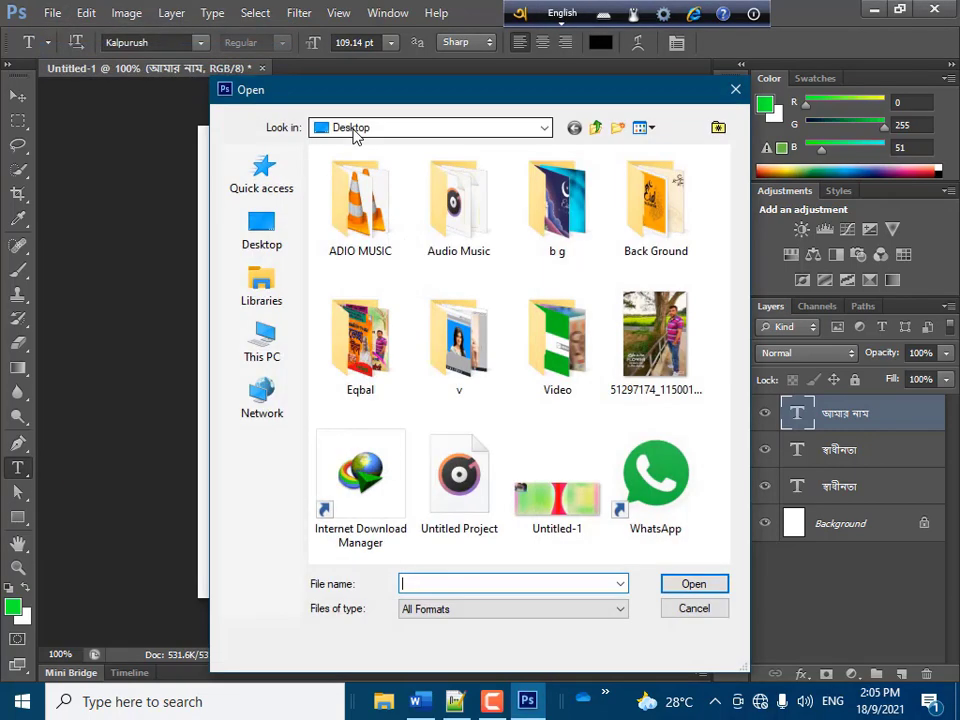
click(561, 511)
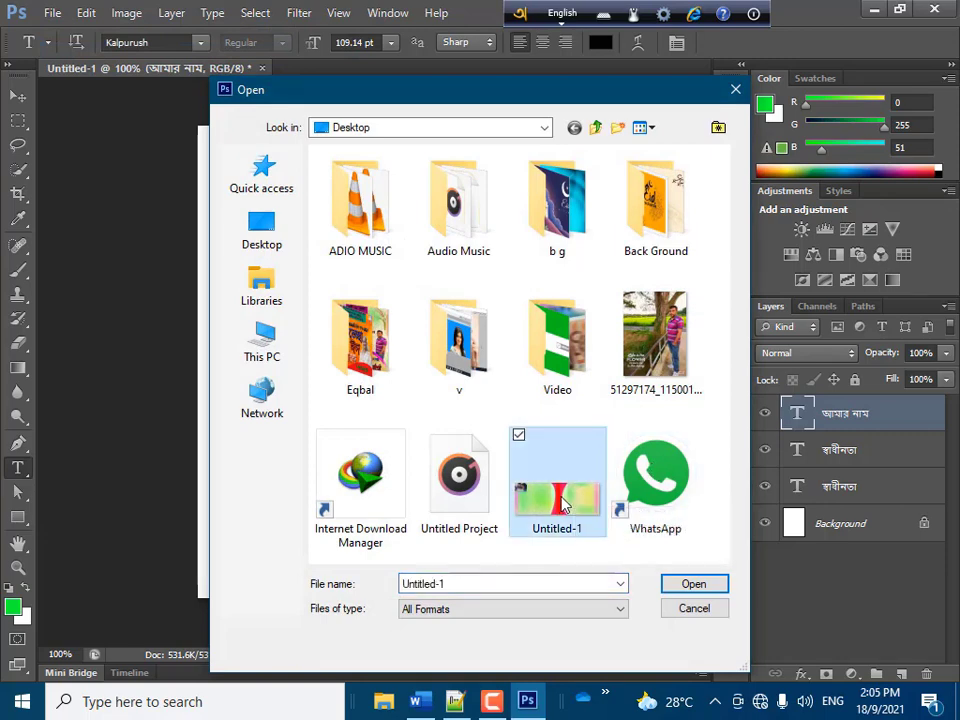
click(708, 590)
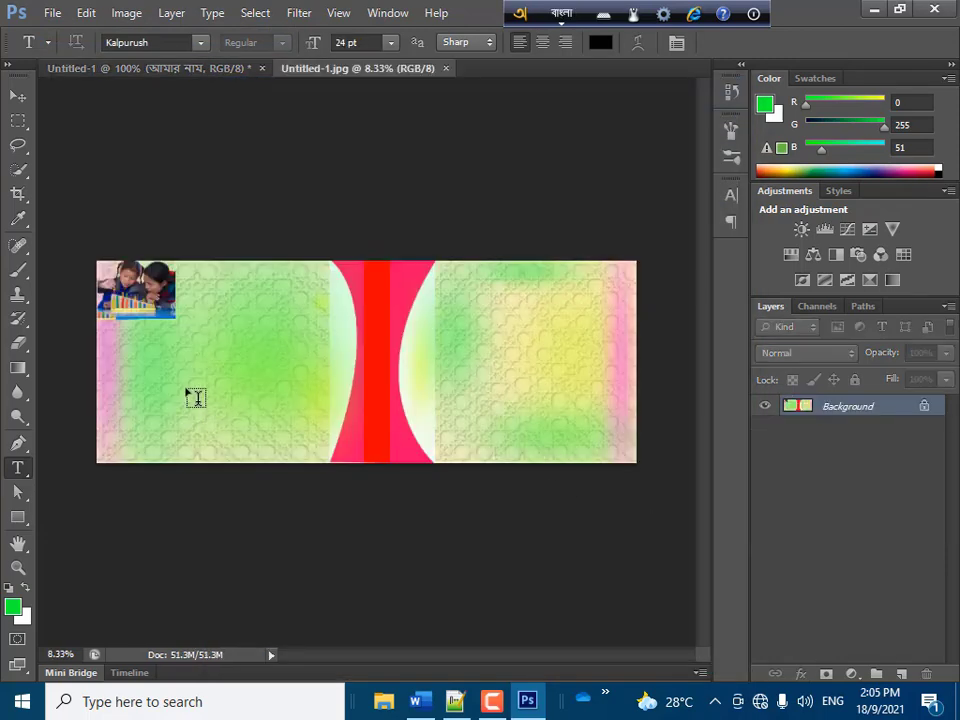
Type আমার নাম on the banner's green left half and commit it.
click(186, 390)
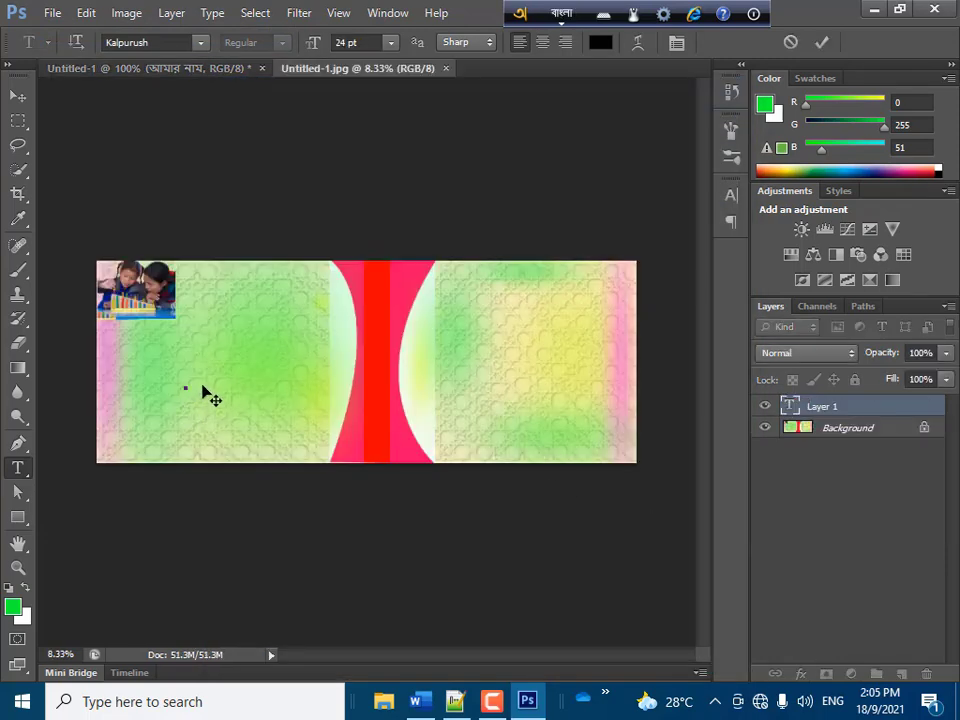
text(a)
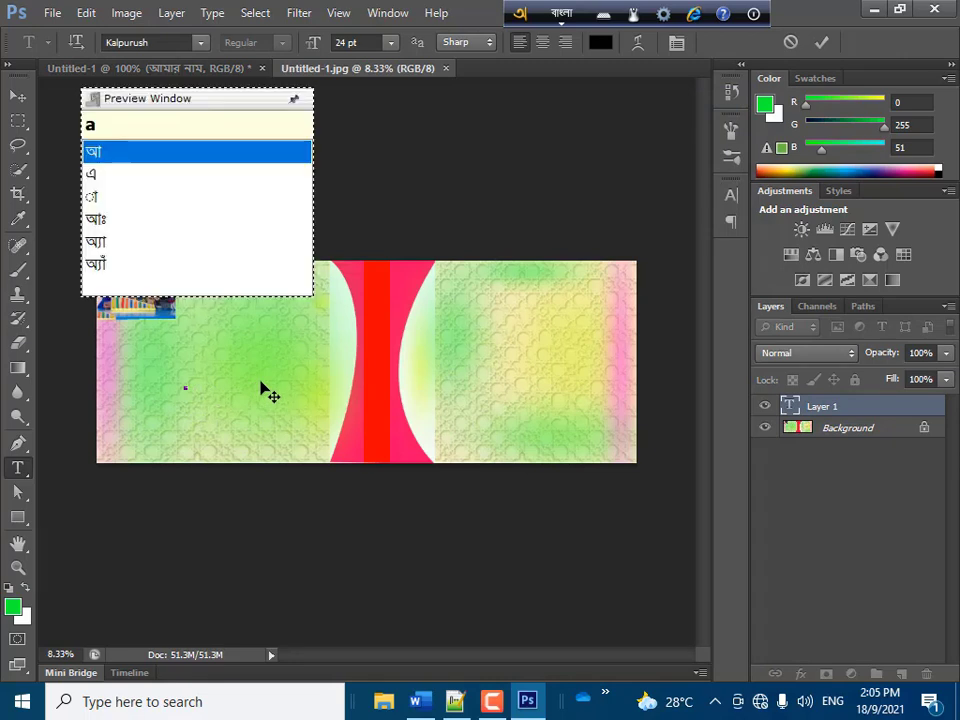
text(mar)
key(space)
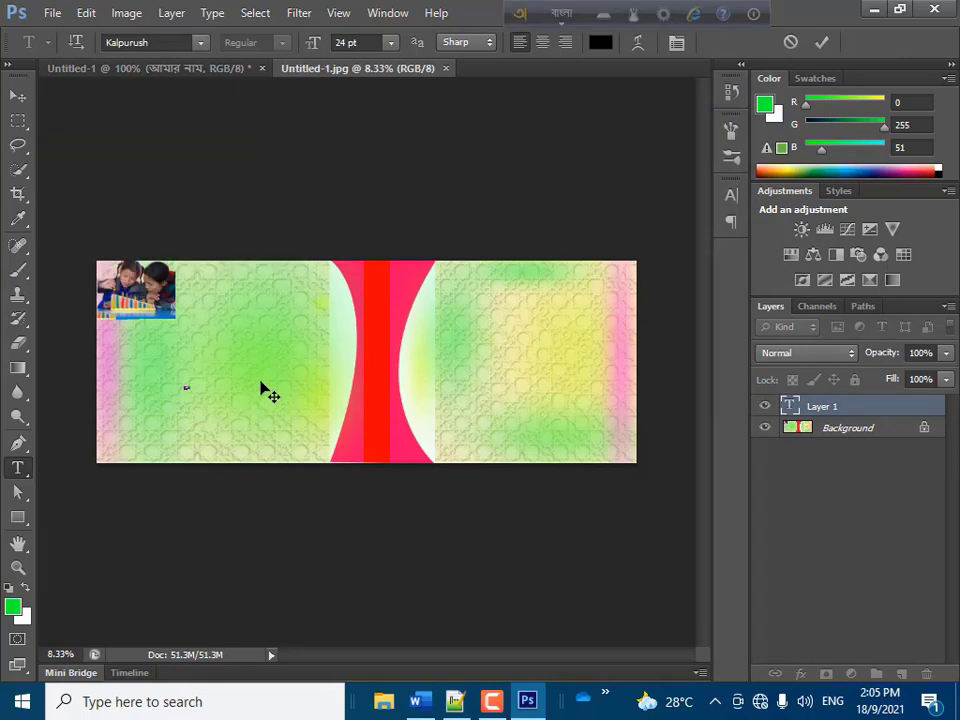
text(na)
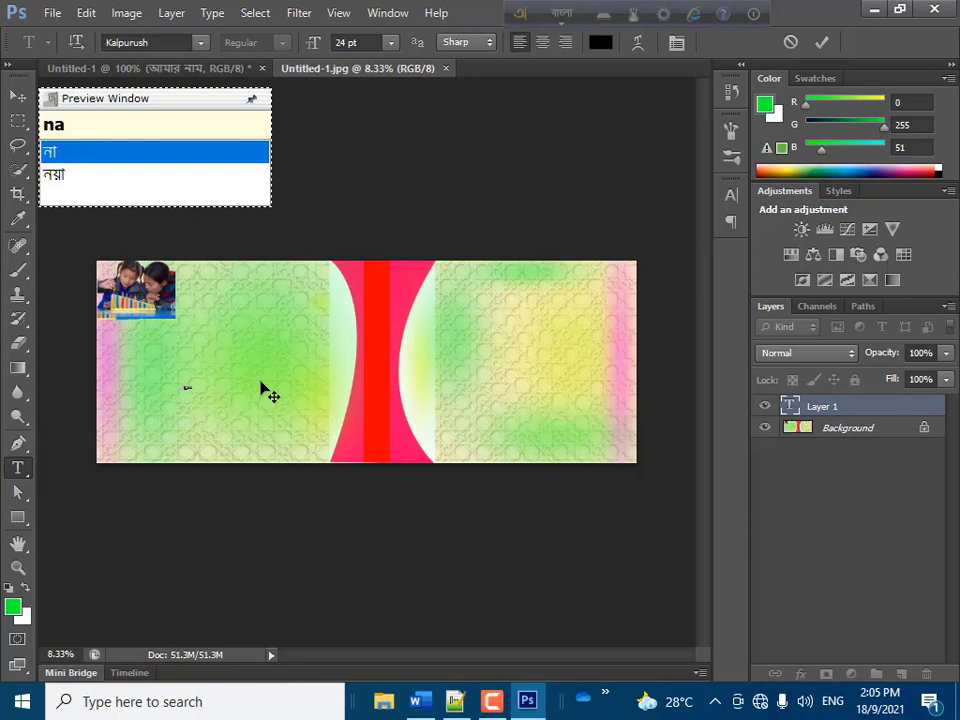
text(m)
key(space)
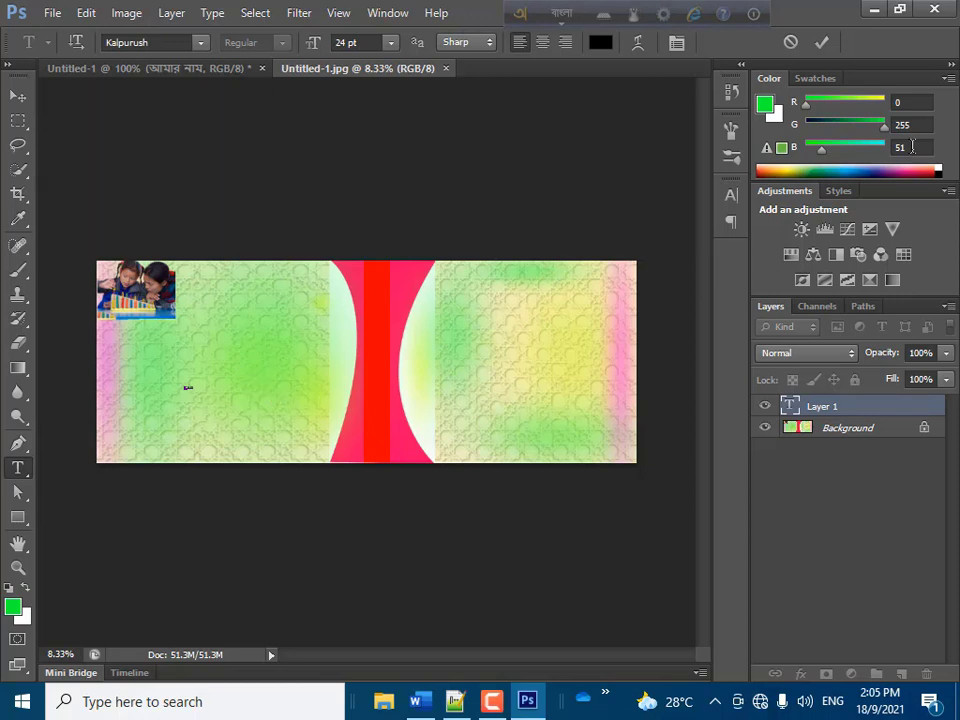
click(820, 41)
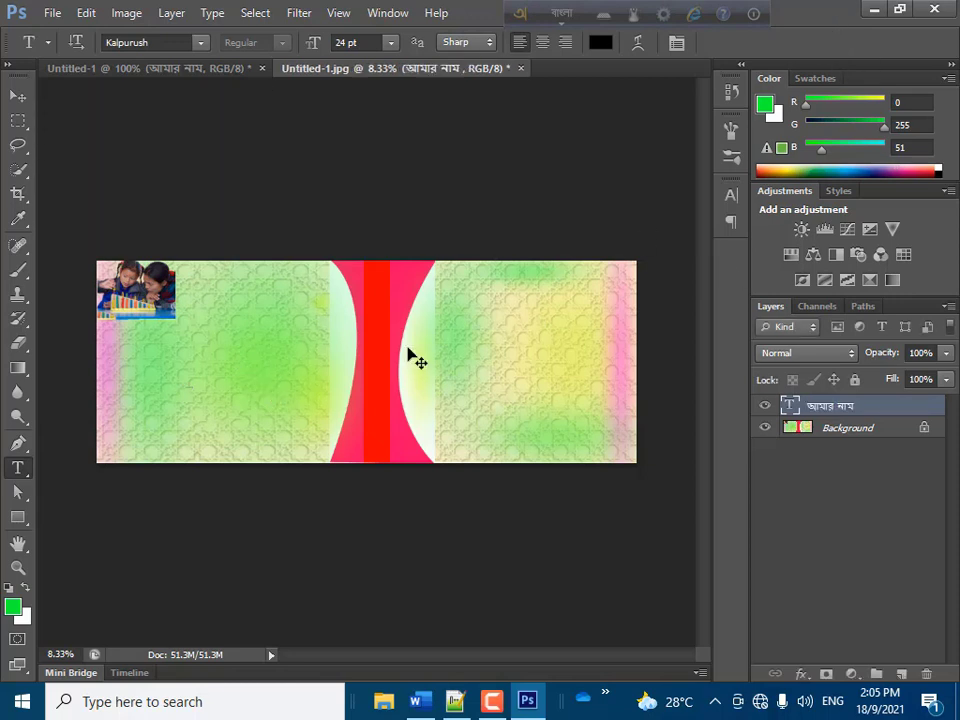
Enlarge the আমার নাম text to about 731 pt, extending it upward.
key(ctrl+t)
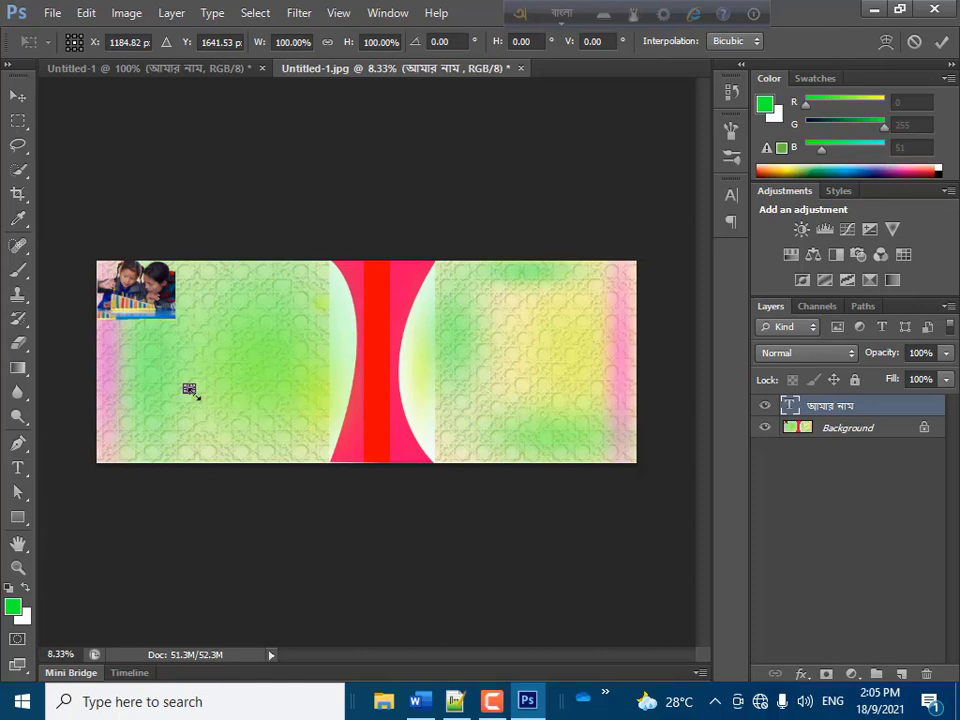
drag(195, 396, 280, 441)
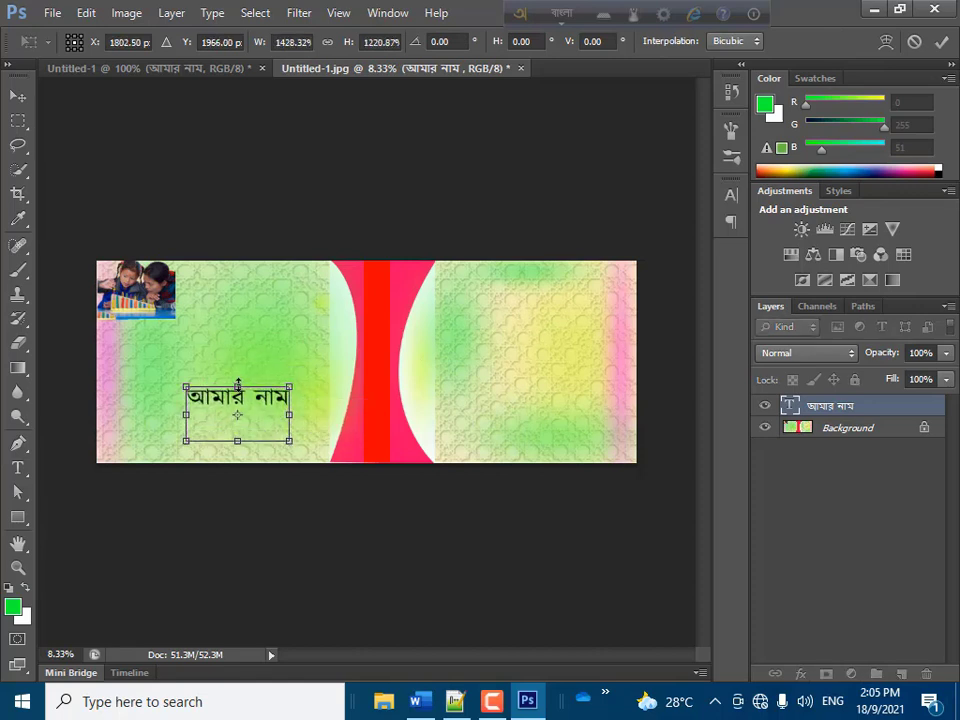
drag(237, 381, 242, 304)
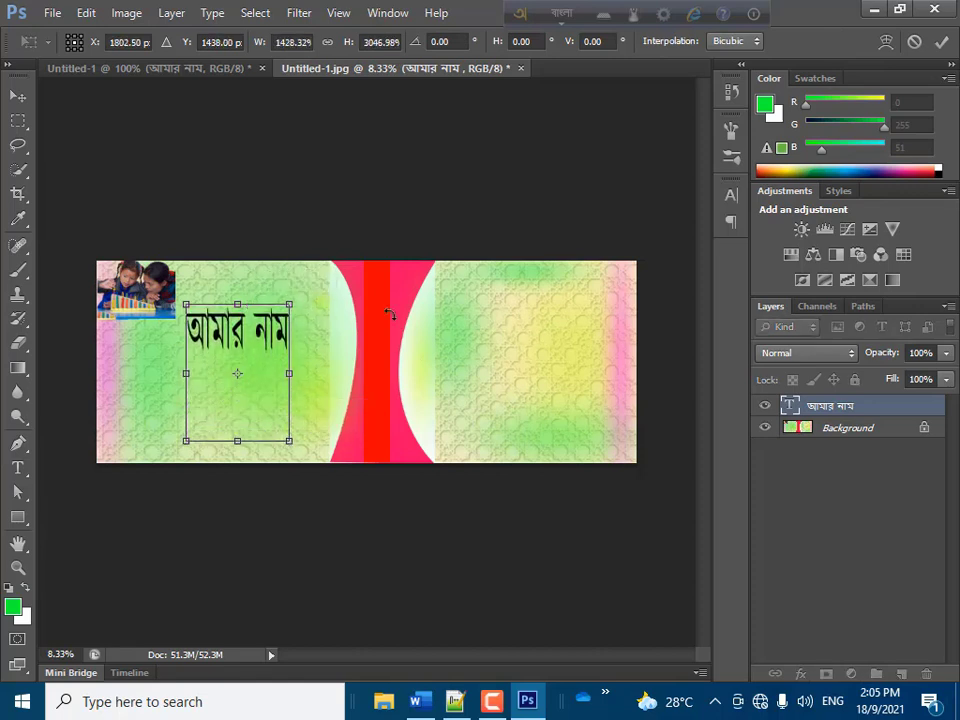
click(941, 42)
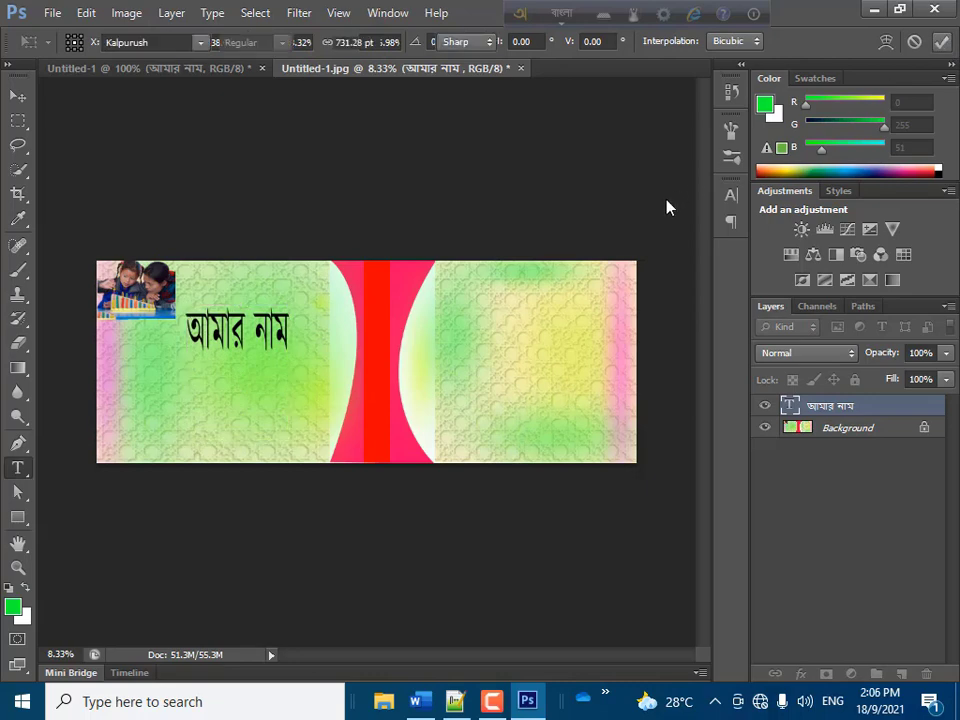
Copy স্বাধীনতা from the Word document and minimize Word.
click(433, 706)
click(508, 356)
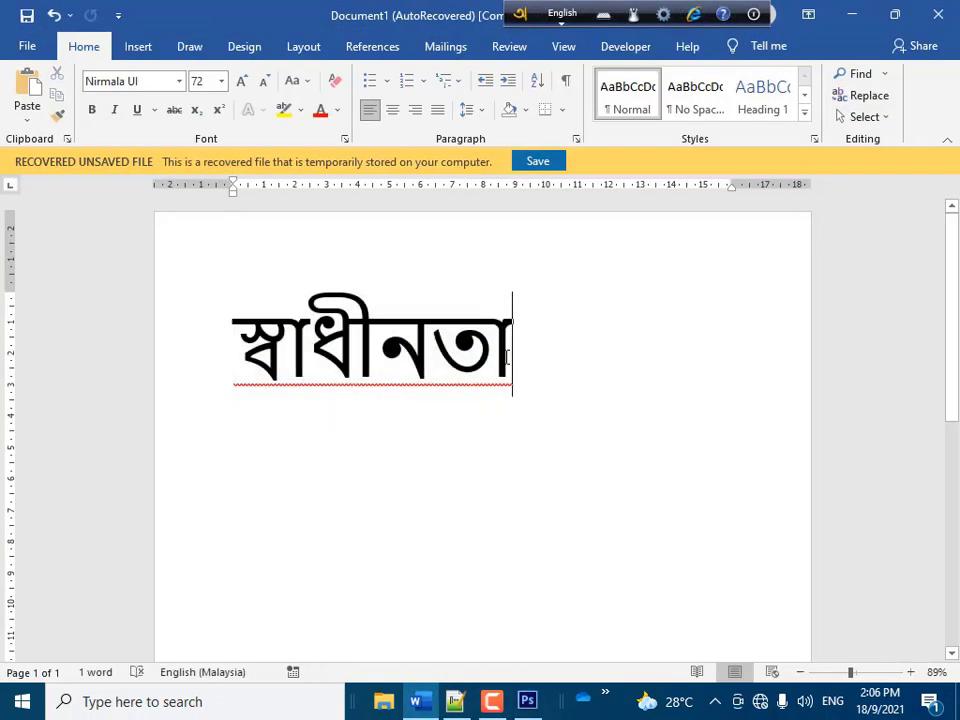
drag(508, 356, 234, 350)
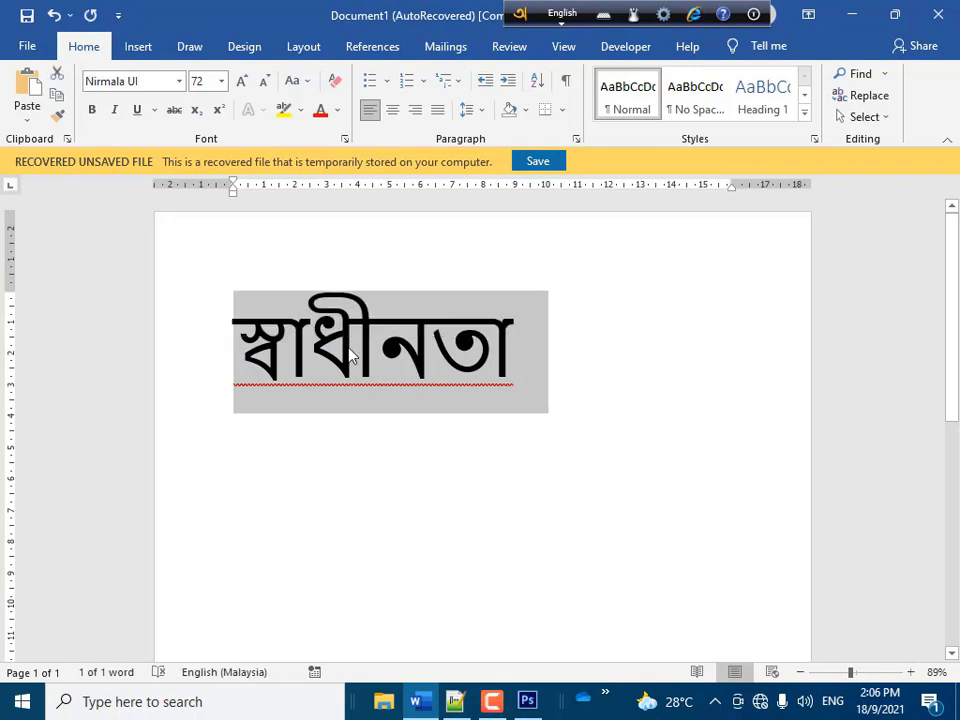
right_click(350, 350)
click(403, 383)
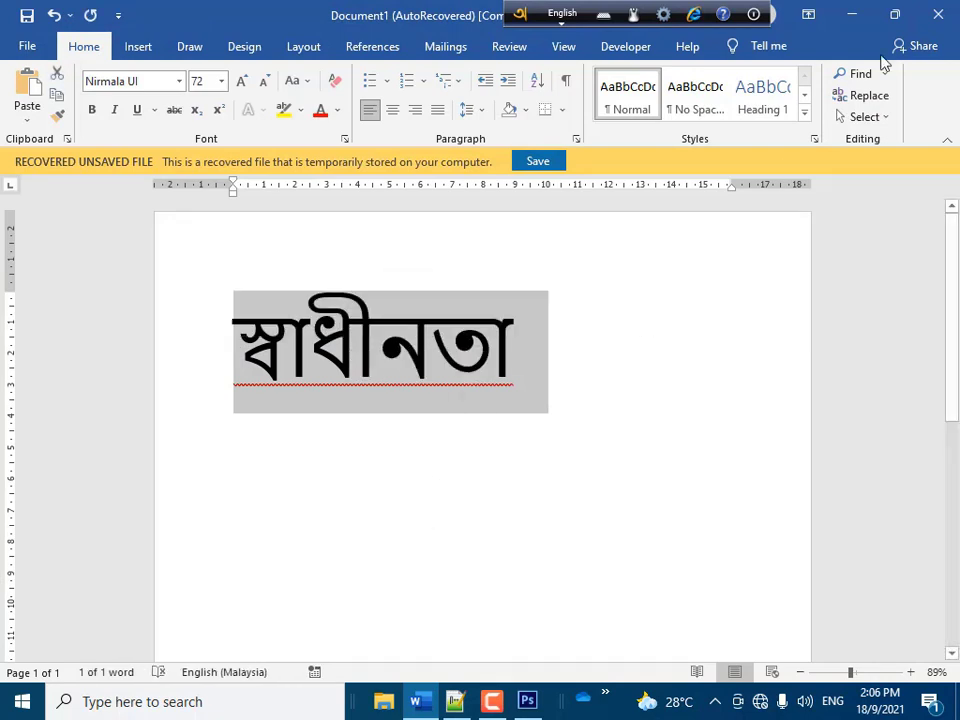
click(845, 13)
click(205, 394)
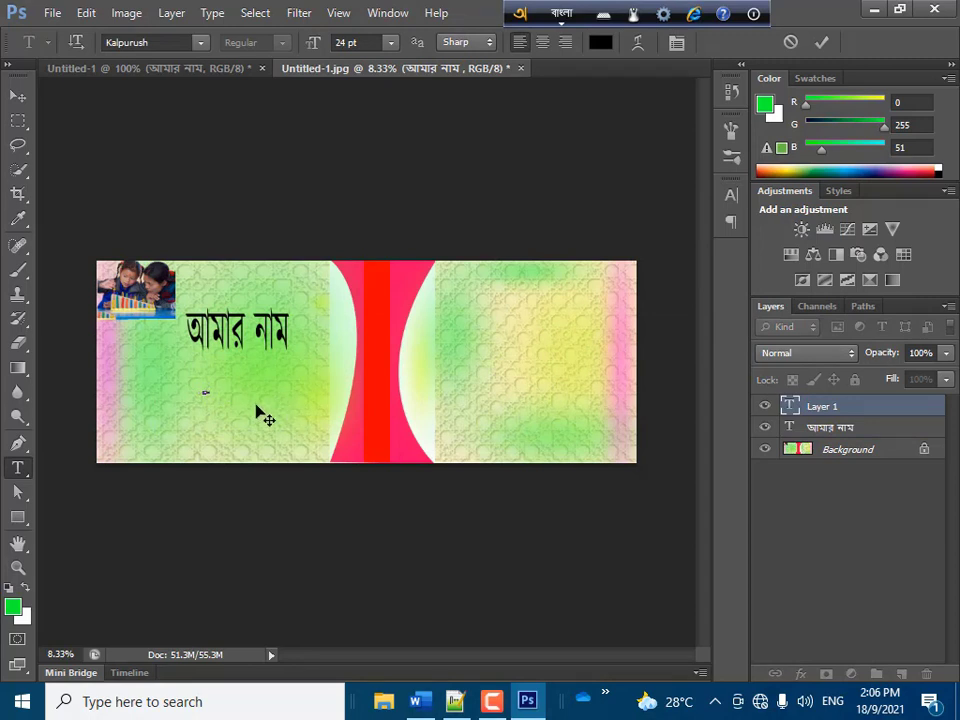
Commit the pasted স্বাধীনতা and enlarge it to about 860 pt beneath আমার নাম.
click(821, 42)
key(ctrl+t)
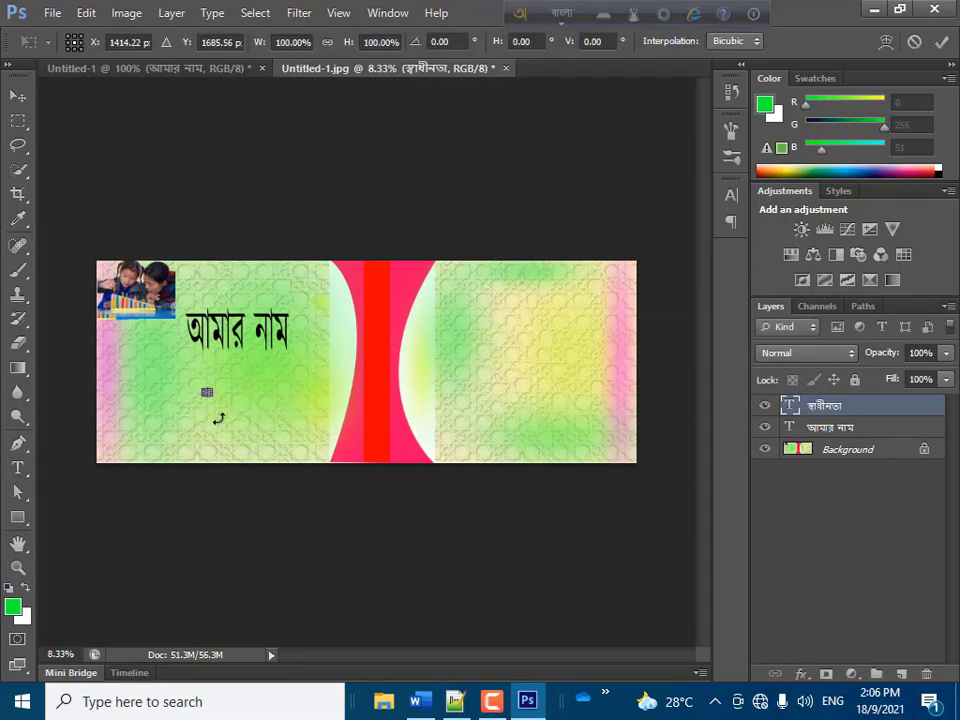
mouse_move(208, 392)
mouse_down()
mouse_move(291, 392)
mouse_move(245, 416)
mouse_move(247, 440)
mouse_up()
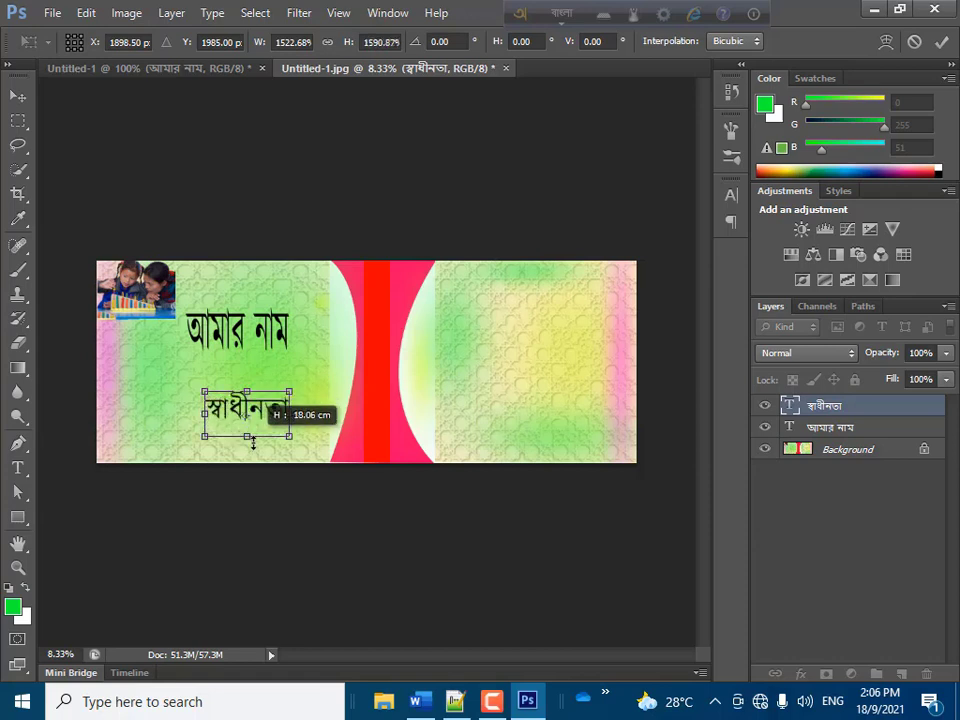
drag(246, 392, 246, 352)
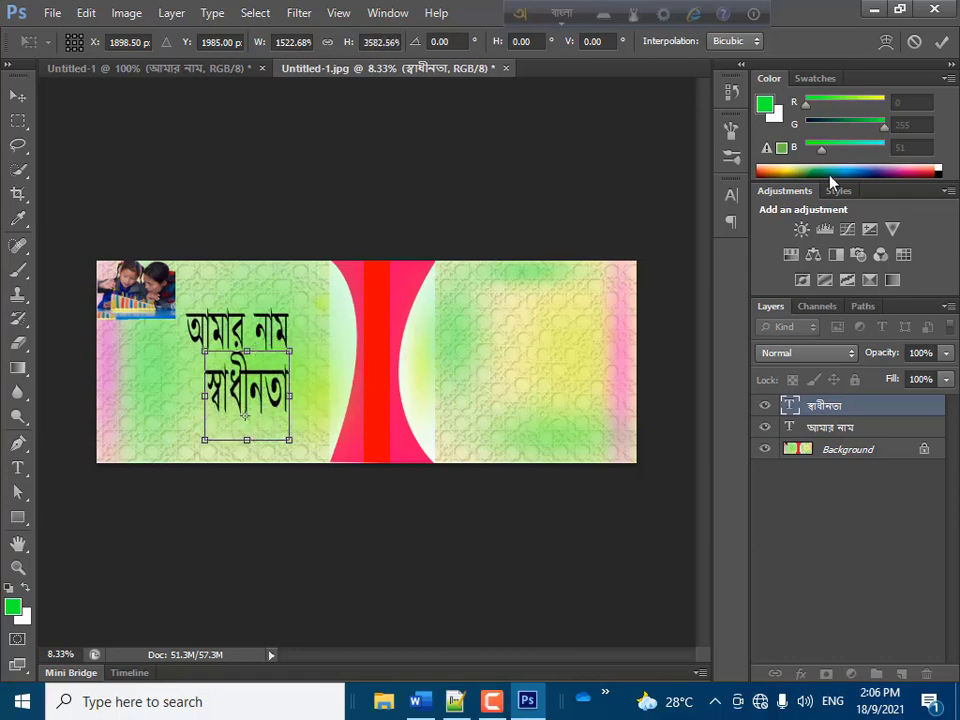
click(943, 44)
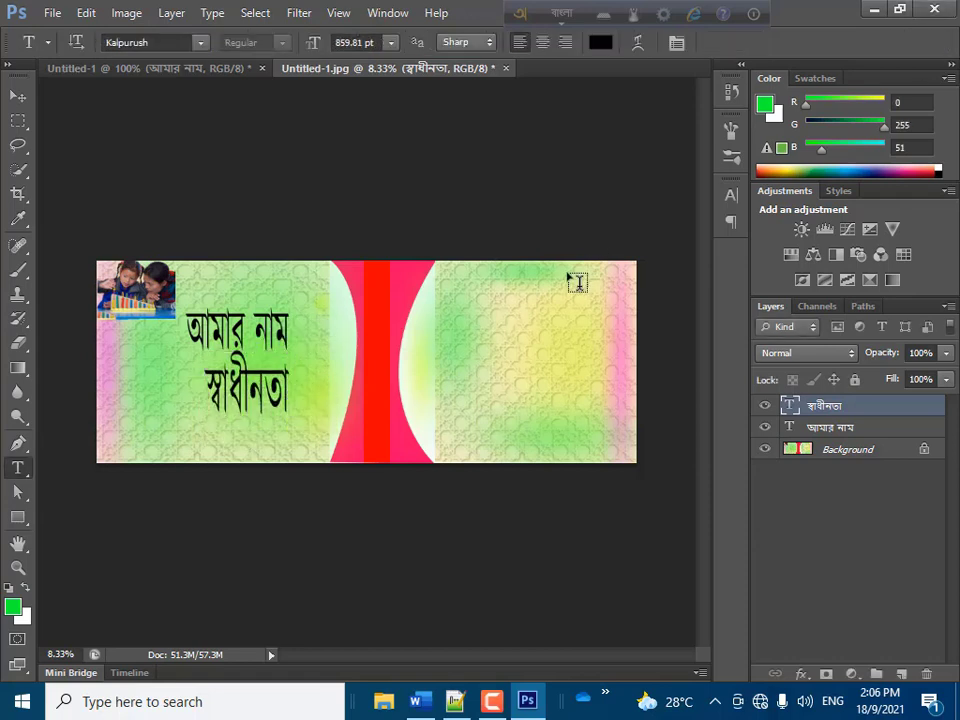